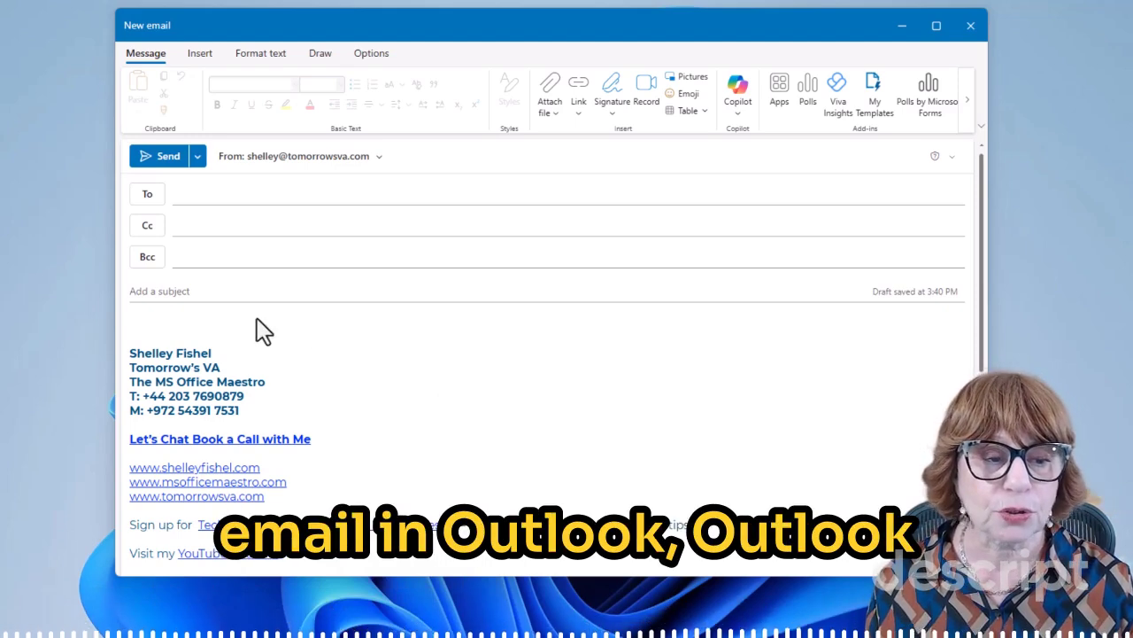
Step: Give the new email a "Hello from" subject line ending with the sender's first name, and place the insertion point in the message body
left_click(260, 324)
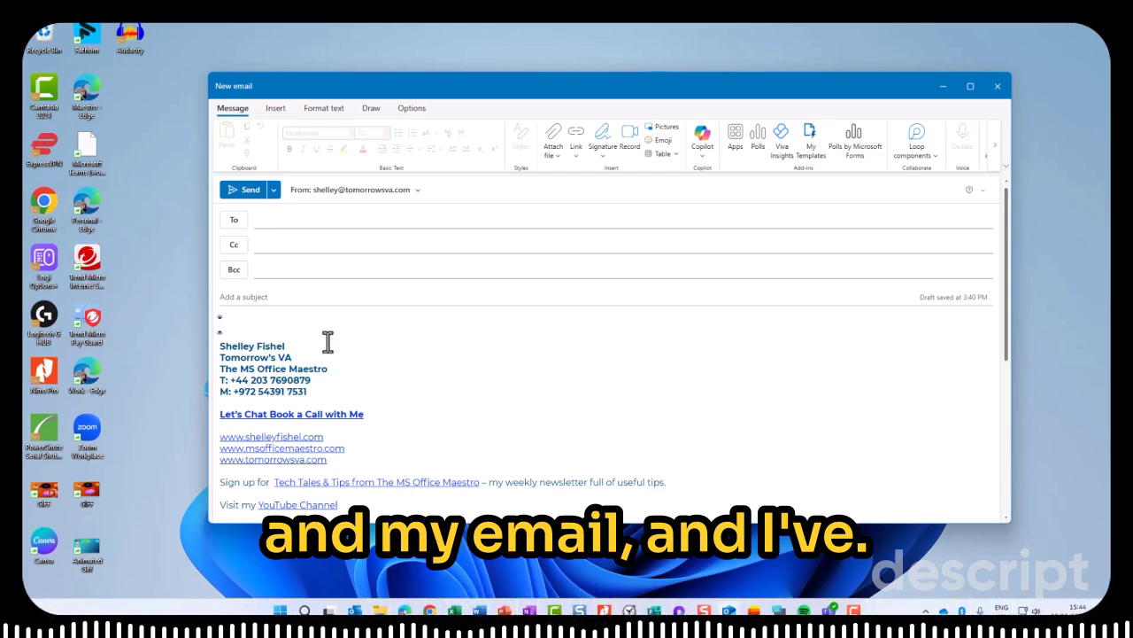
left_click(231, 300)
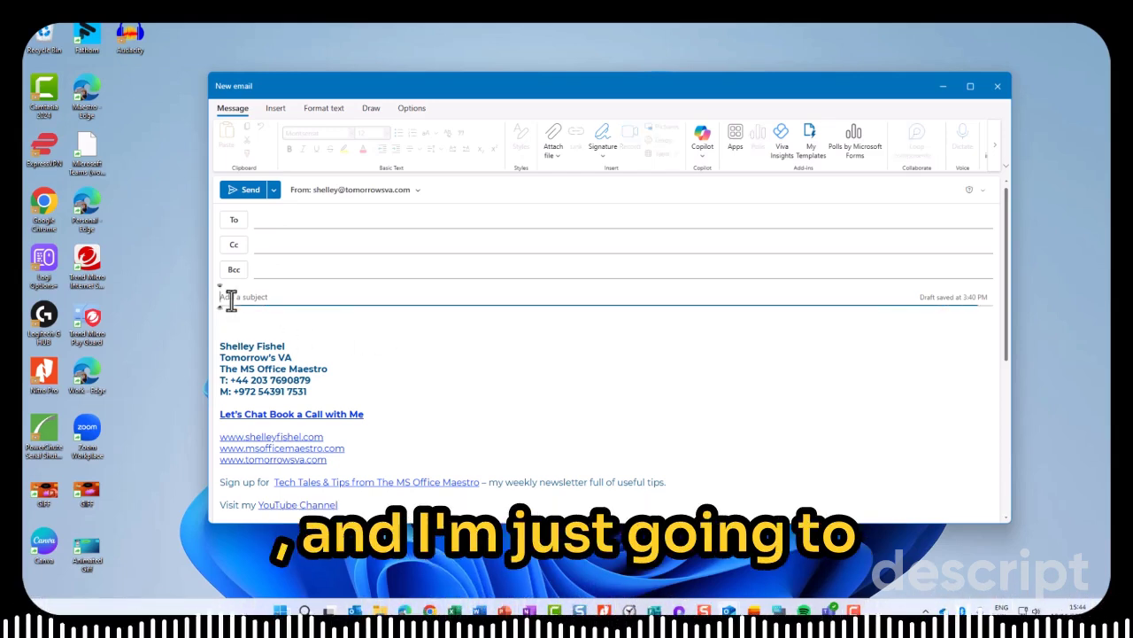
type("Hello from Shelley")
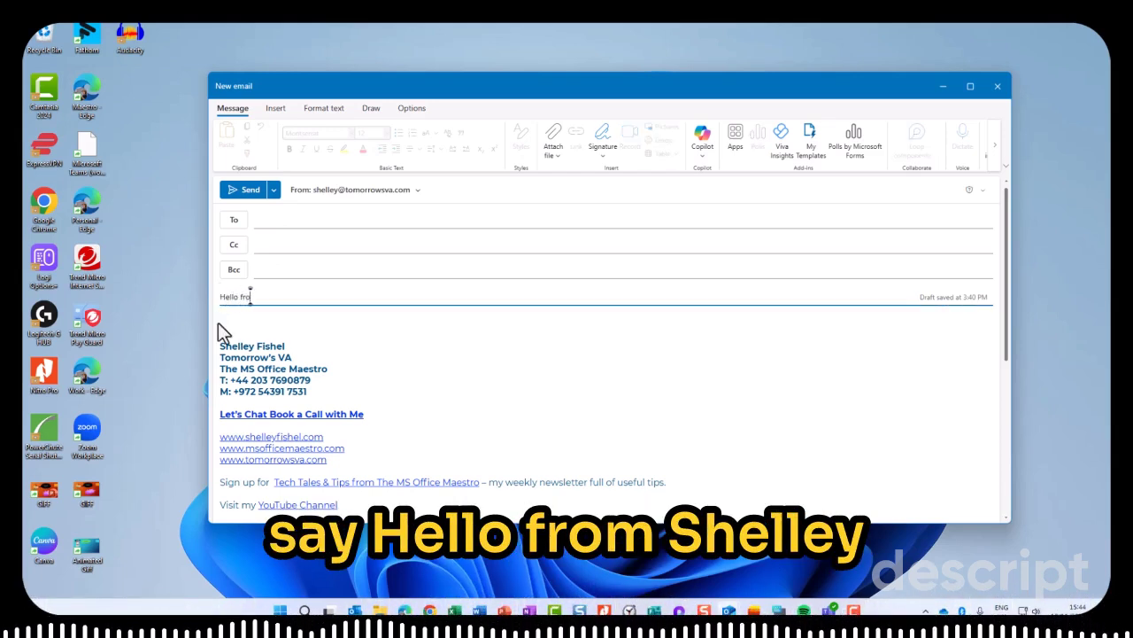
left_click(218, 323)
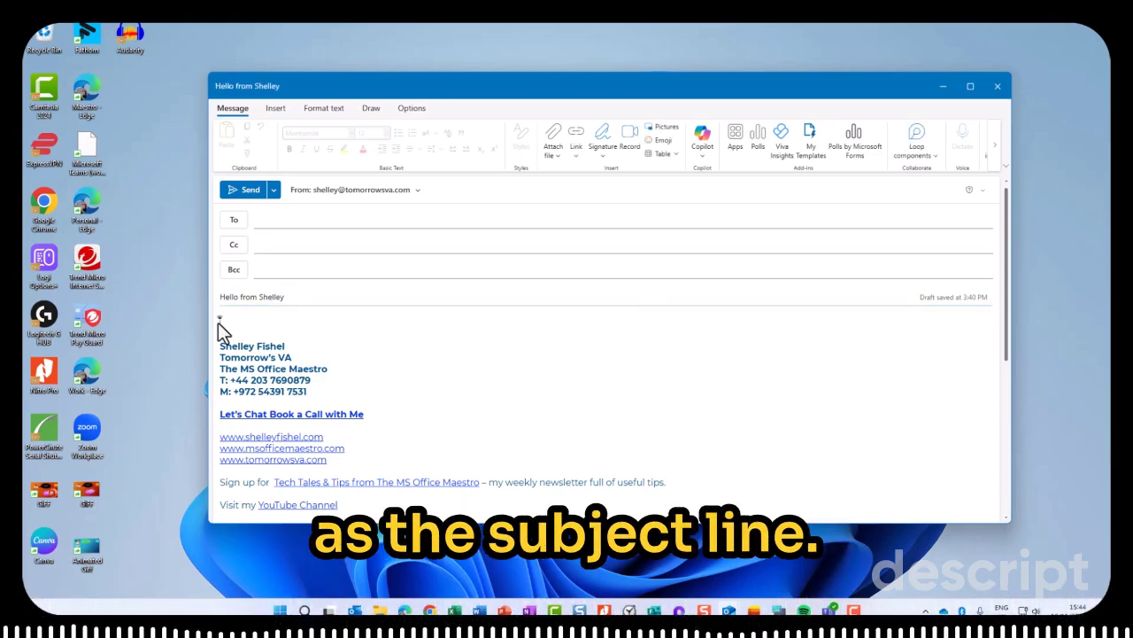
Step: Open the video recorder from the email and review the available camera and microphone choices
left_click(631, 135)
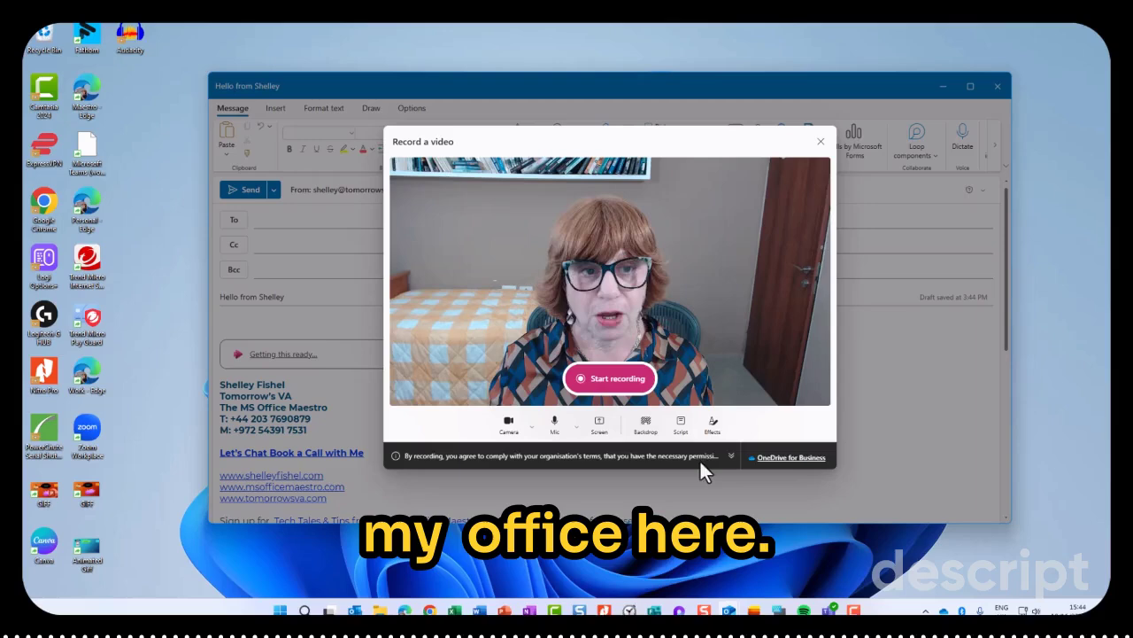
left_click(531, 426)
left_click(531, 434)
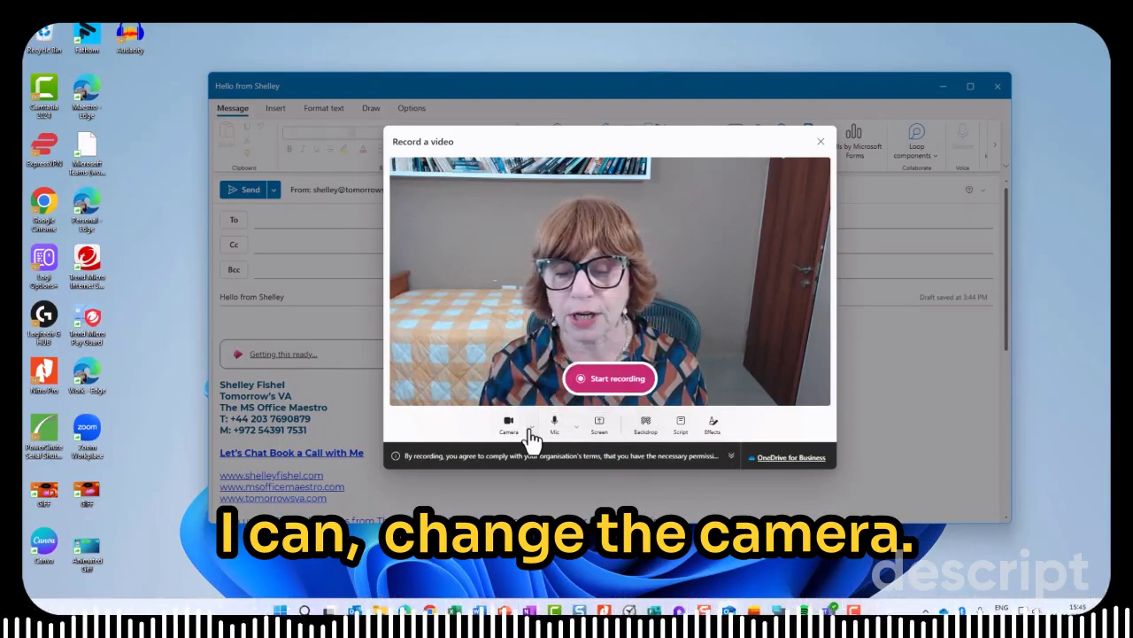
left_click(576, 429)
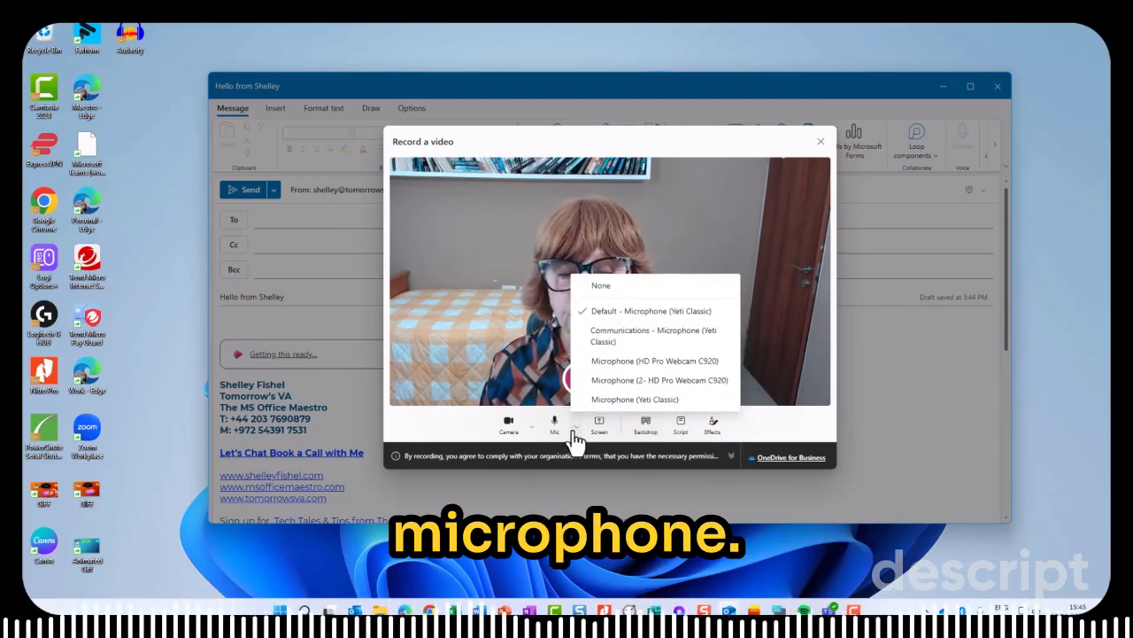
left_click(575, 432)
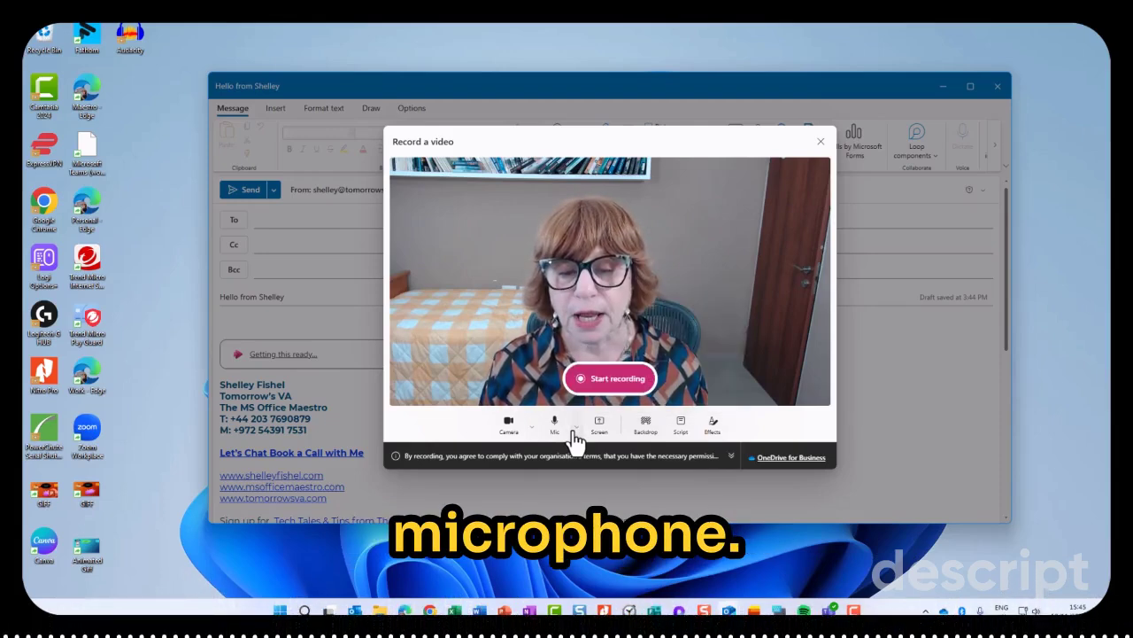
Step: Try the sunny beach backdrop, and set the recording's backdrop to the bright, empty office-style room
left_click(648, 429)
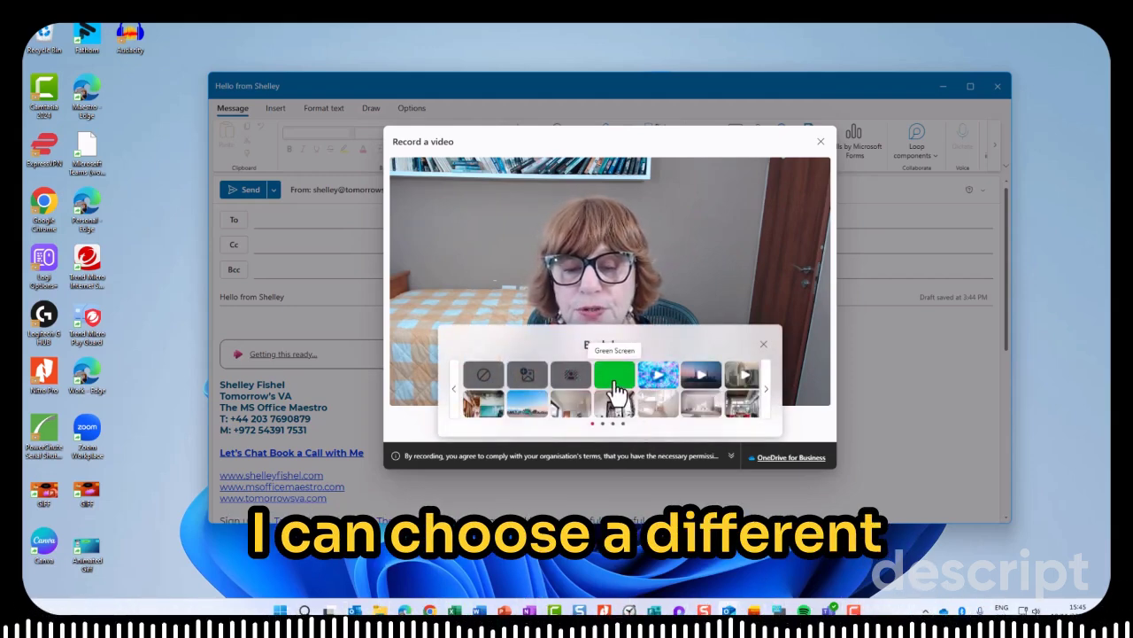
left_click(529, 406)
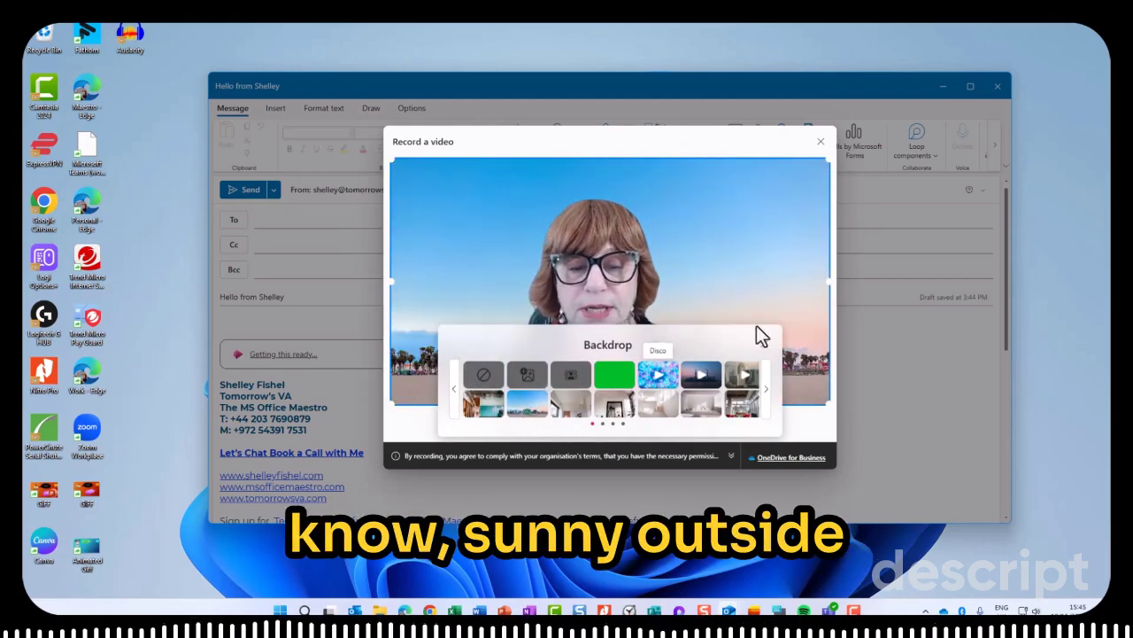
left_click(697, 412)
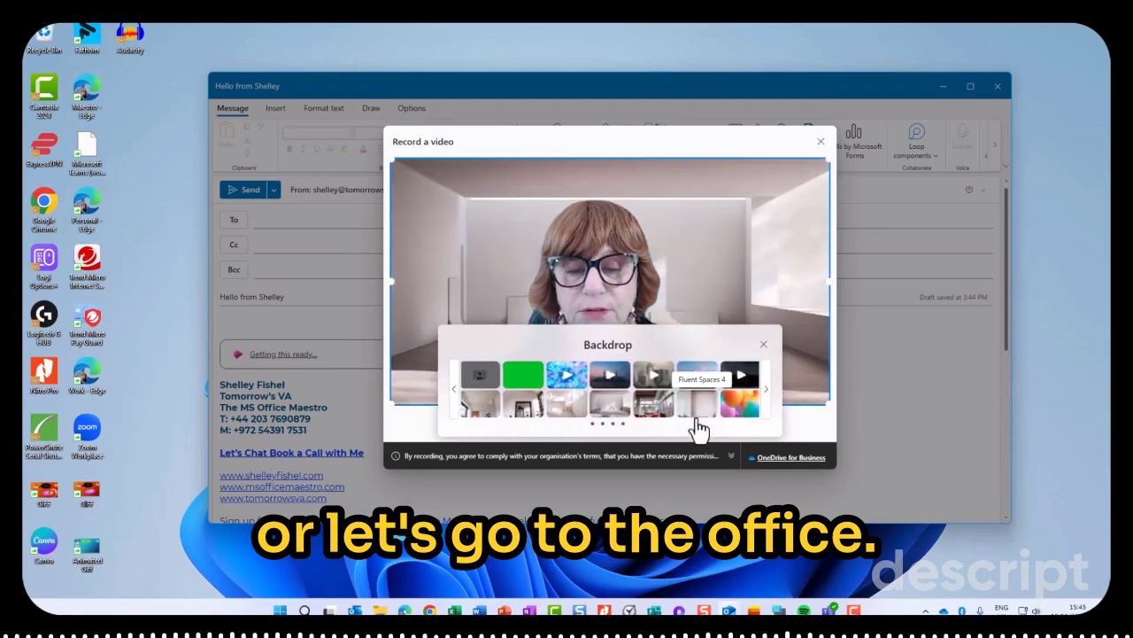
left_click(764, 344)
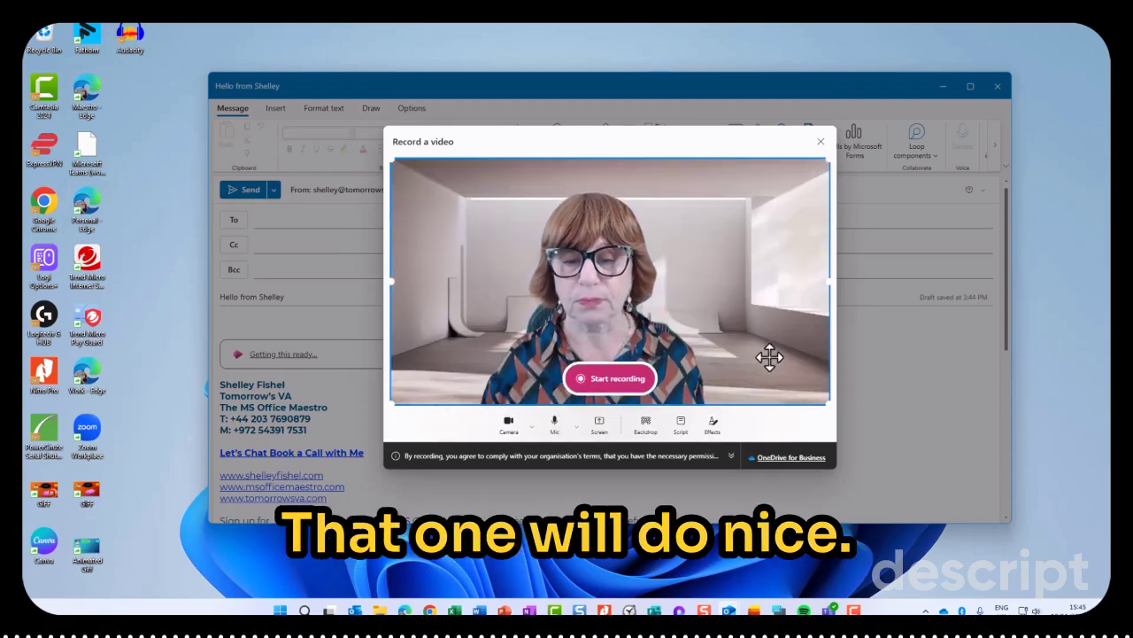
Step: Look at the script prompter and the list of recording effects, closing both without adding anything
left_click(681, 427)
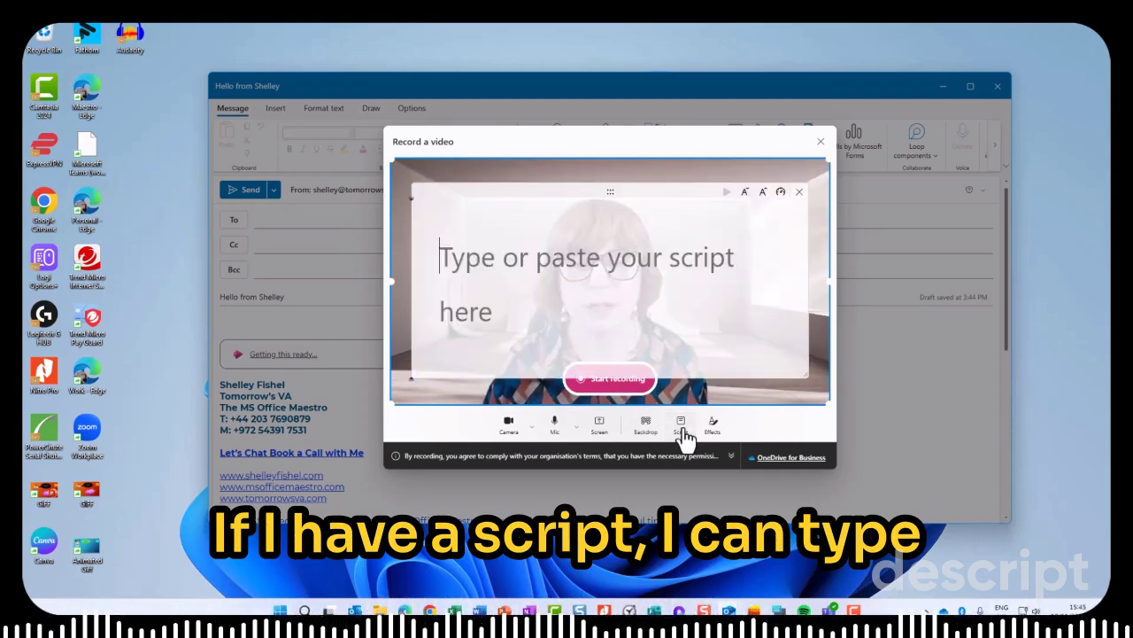
left_click(799, 192)
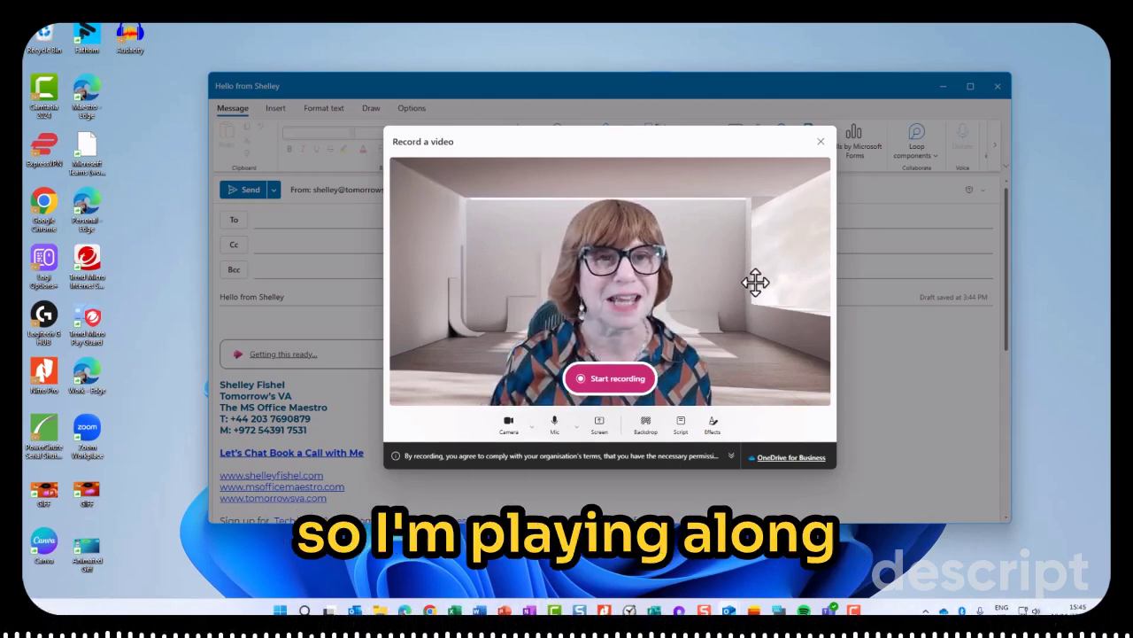
left_click(713, 426)
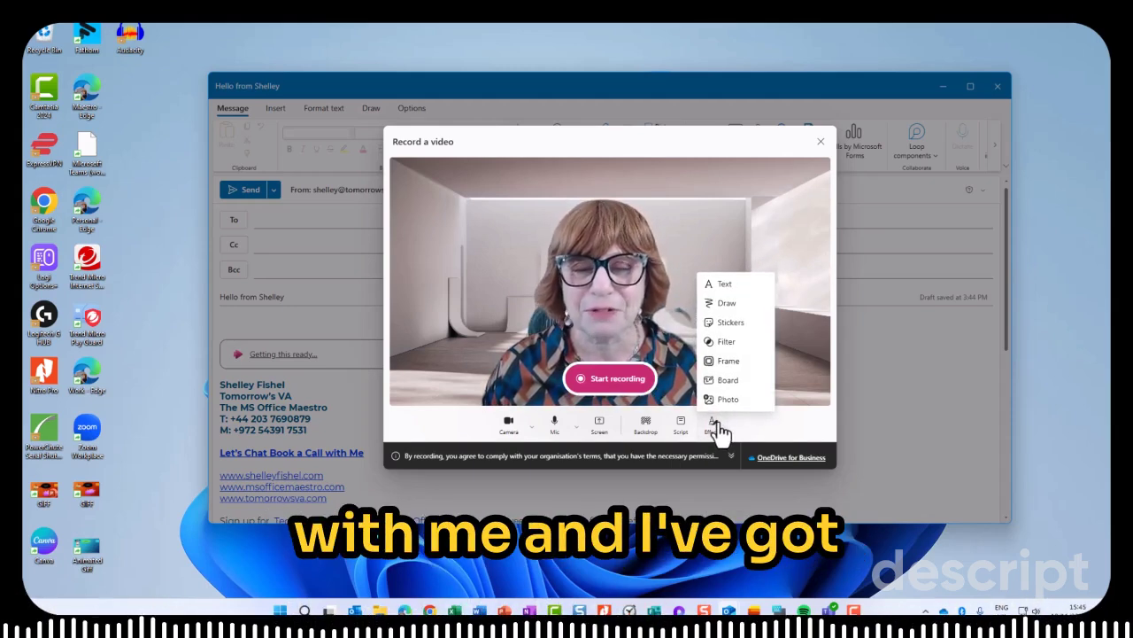
left_click(754, 223)
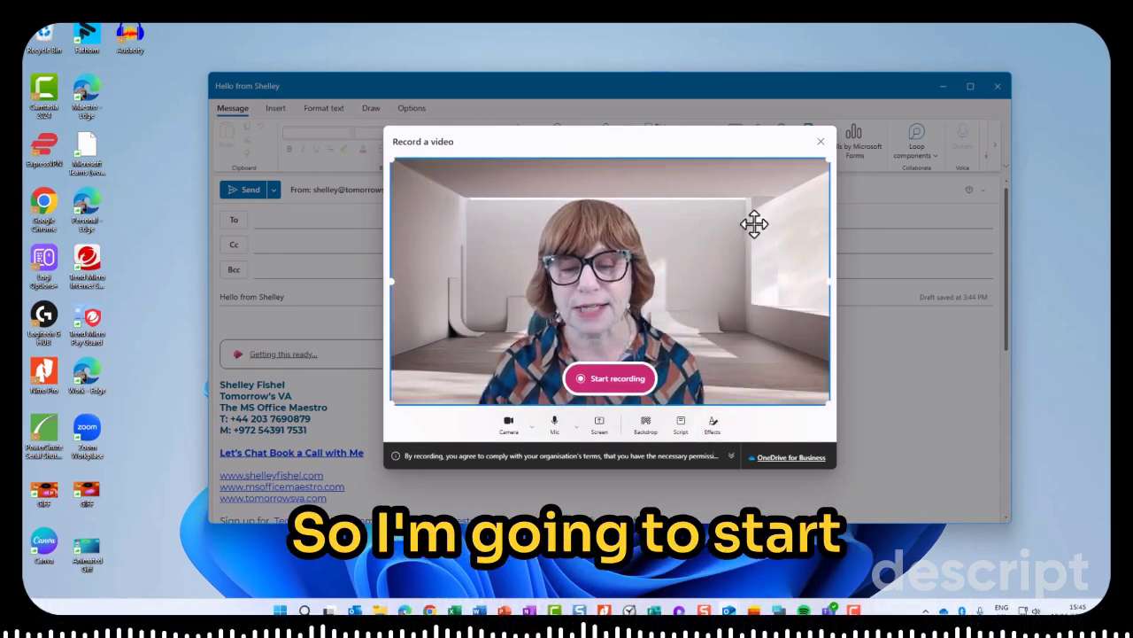
Step: Record a webcam video message of about 24 seconds and stop it for review
left_click(614, 379)
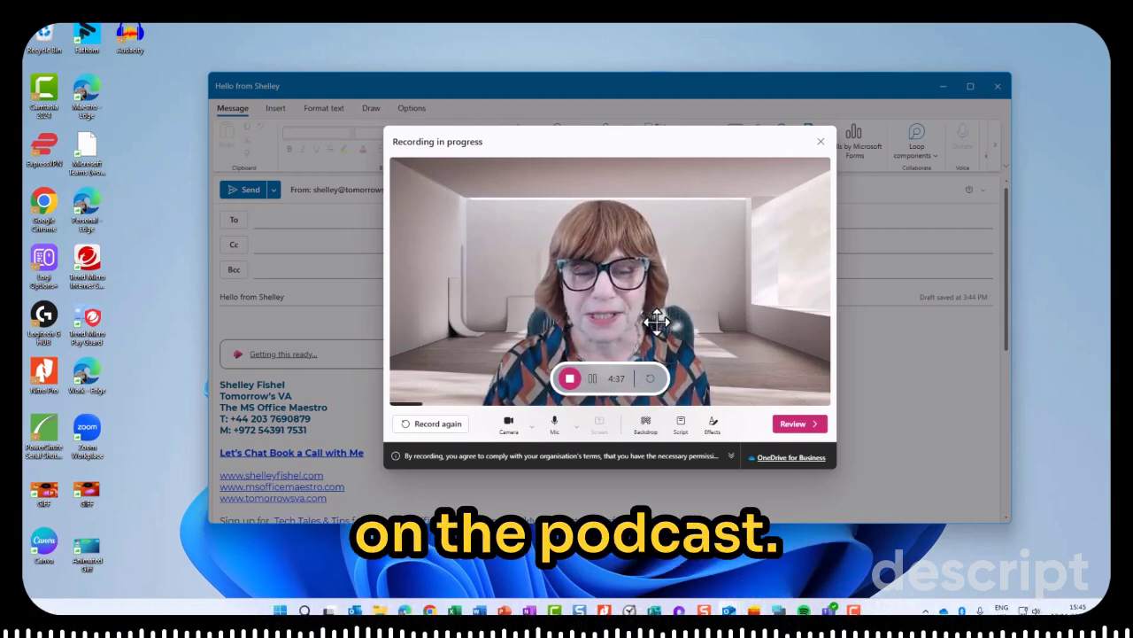
left_click(569, 378)
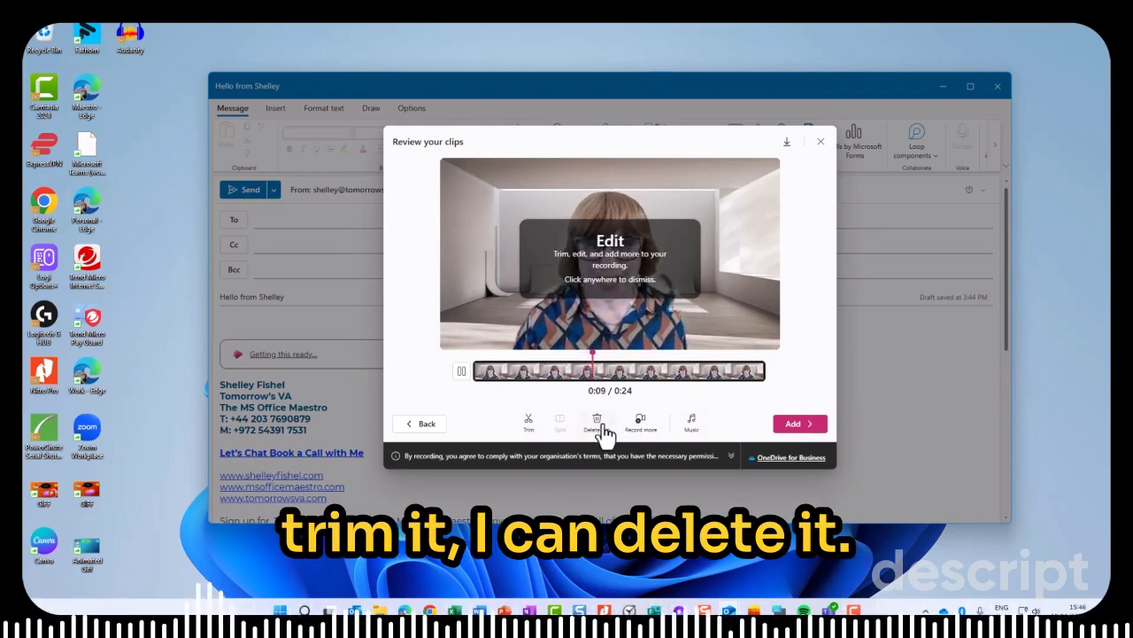
Step: Preview several tracks in the Chill music category and add "Rain in Japan" as the clip's background music
left_click(692, 431)
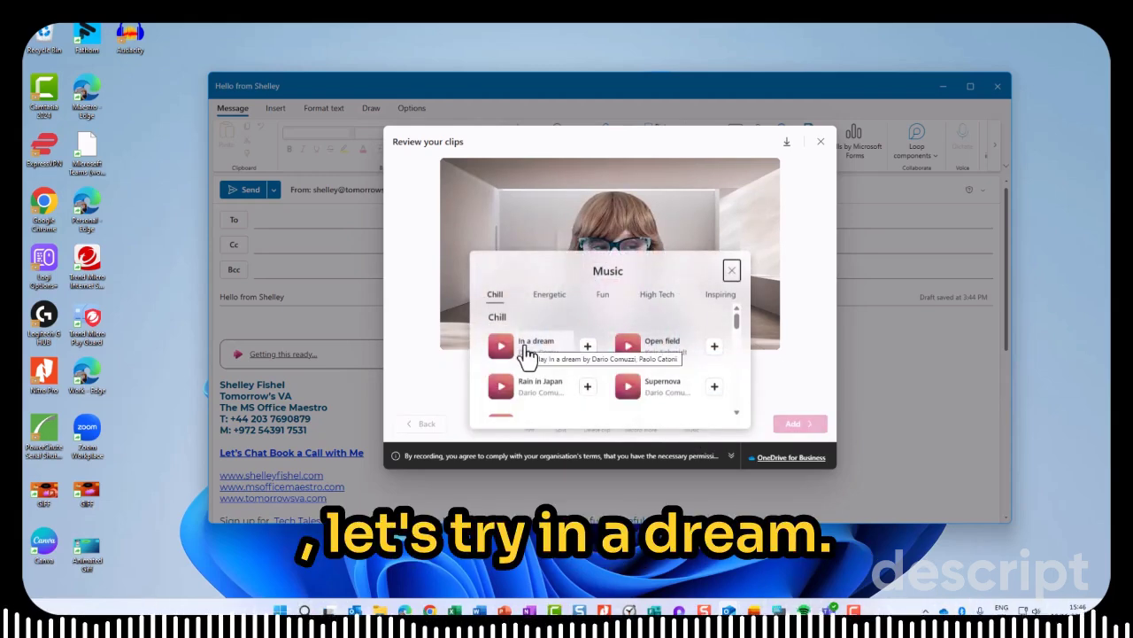
left_click(501, 346)
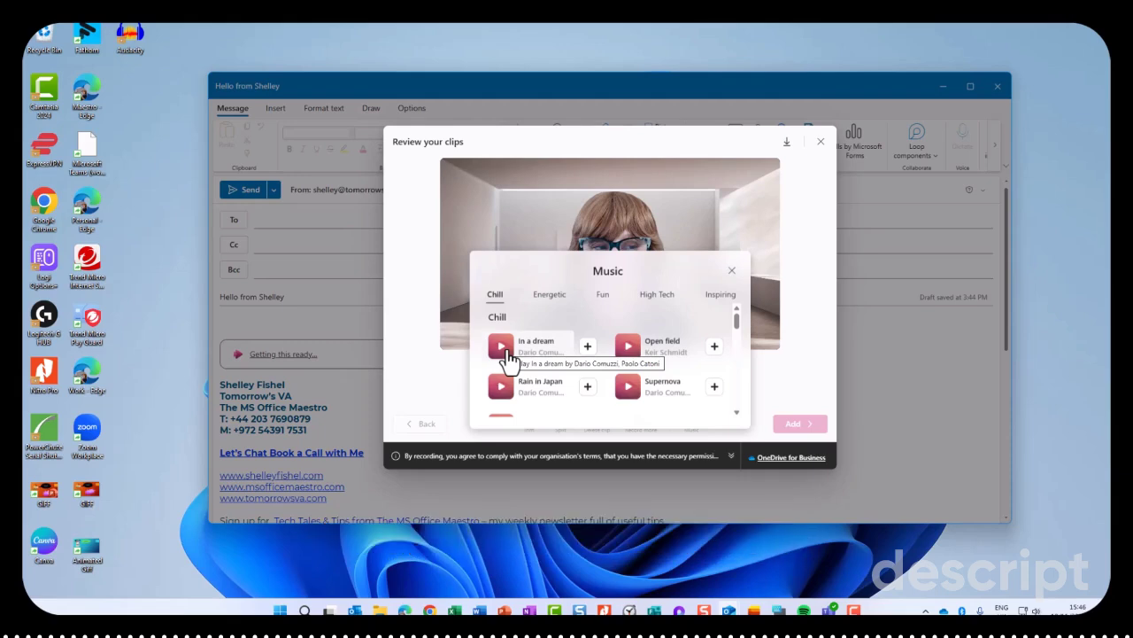
left_click(501, 347)
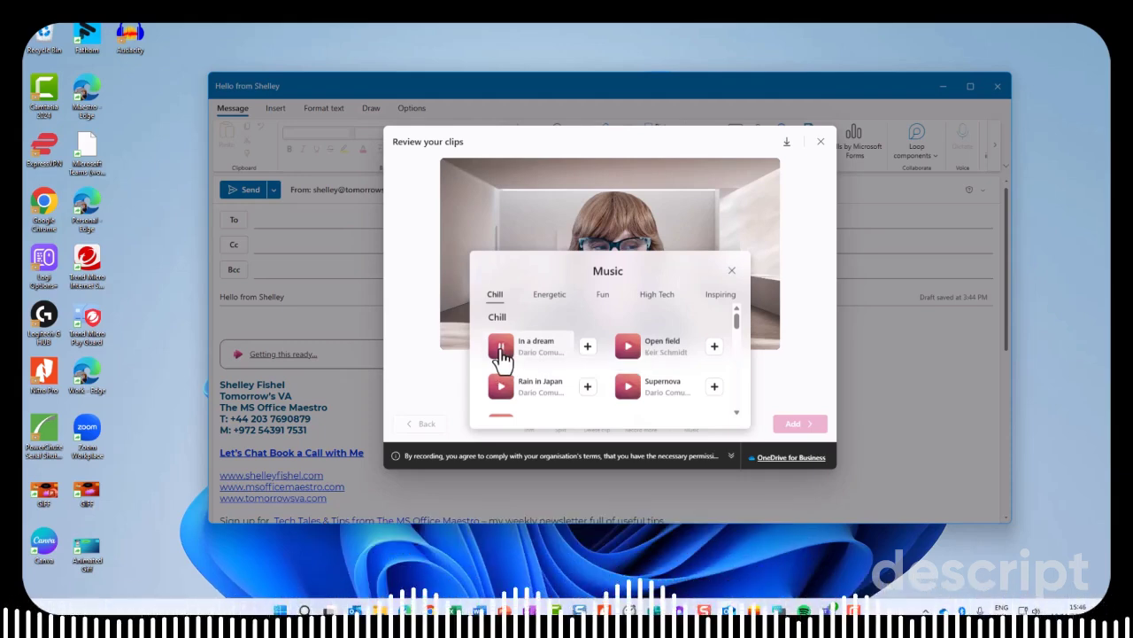
left_click(629, 347)
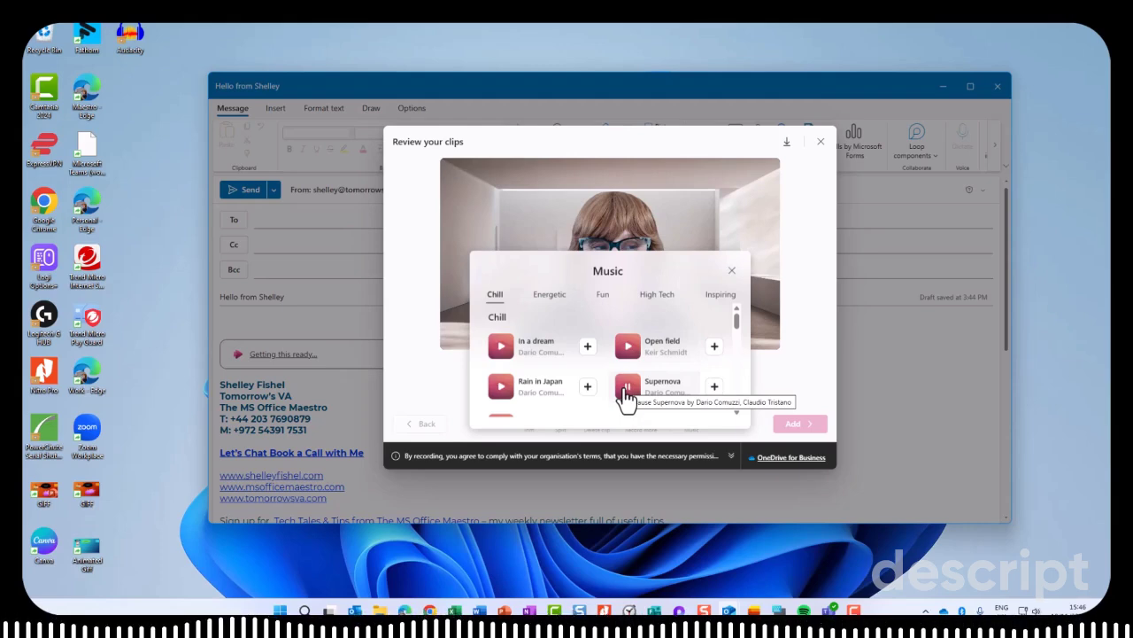
left_click(501, 388)
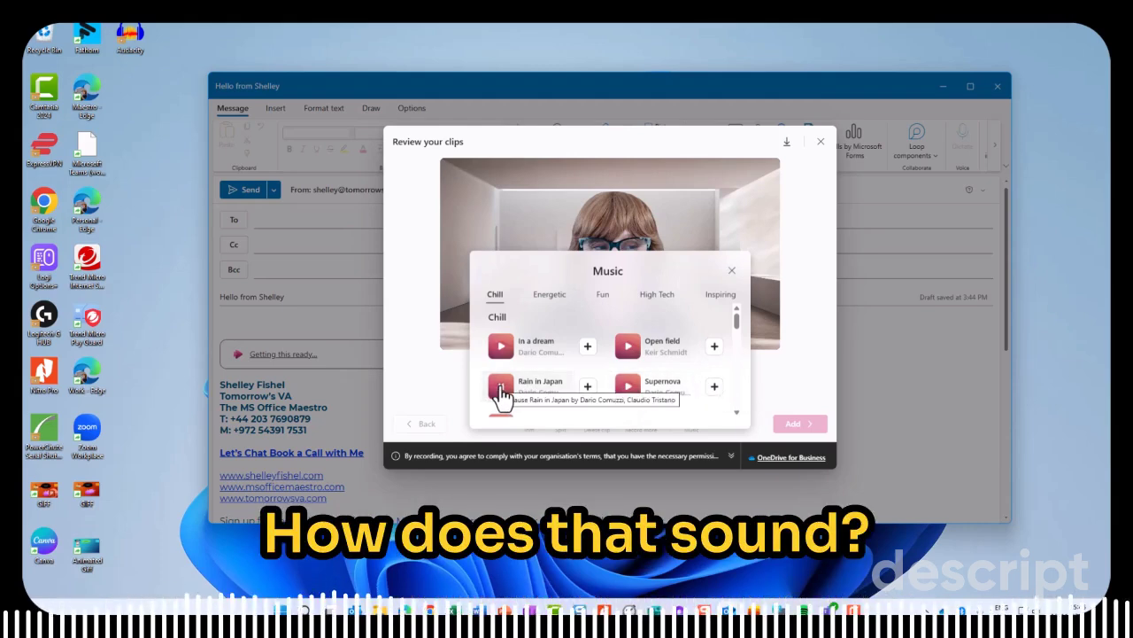
left_click(586, 387)
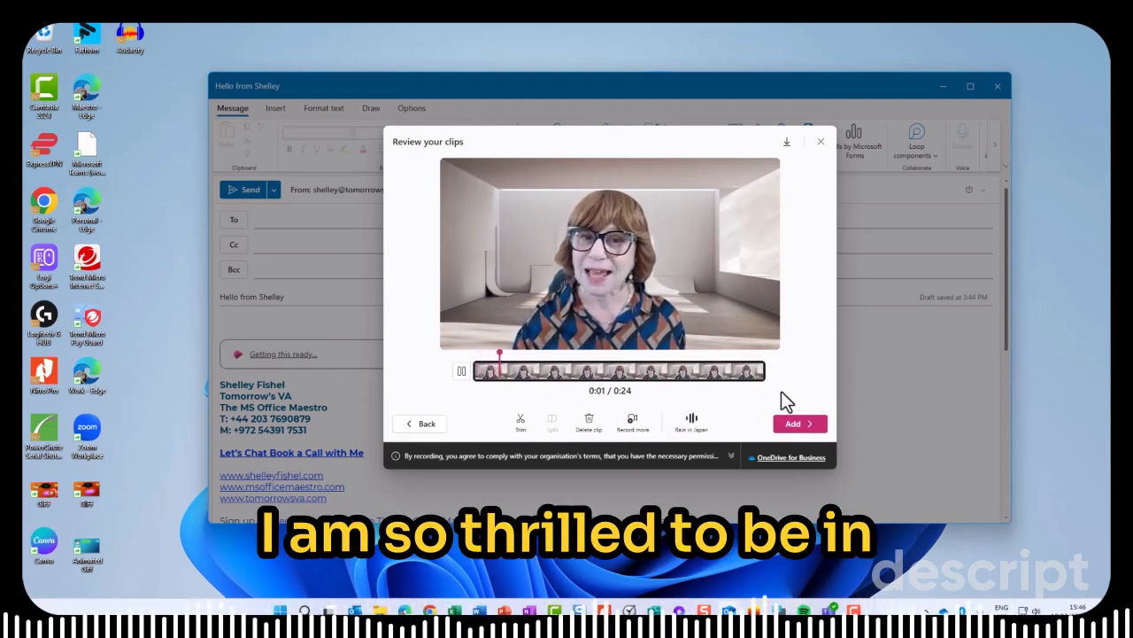
Step: Insert the finished video clip into the email body and check its placement above the signature
left_click(793, 424)
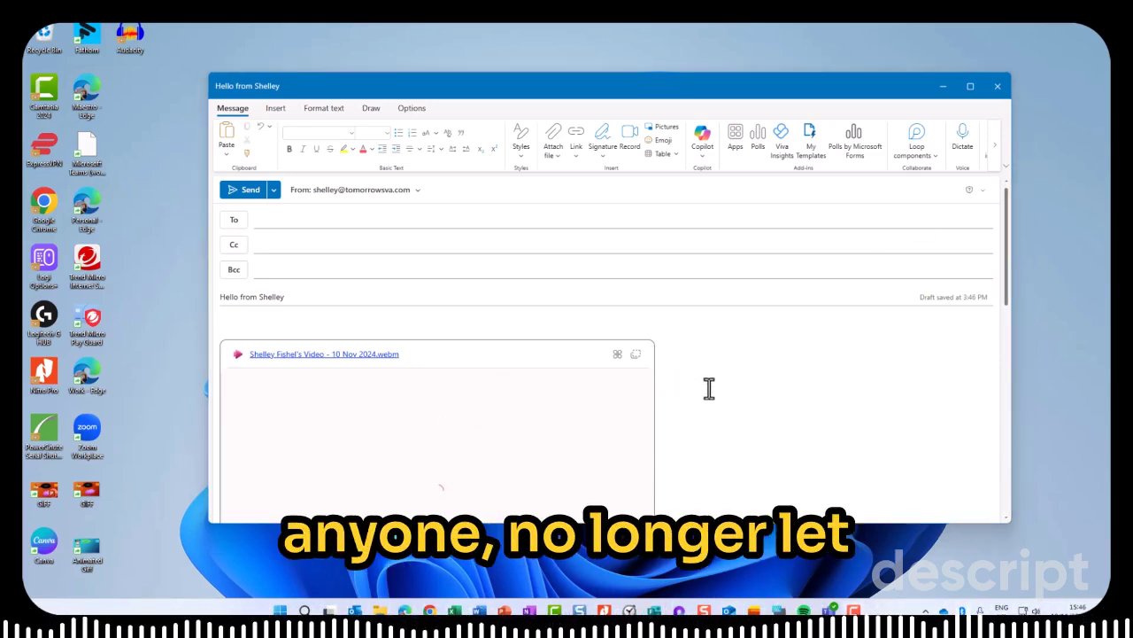
scroll(709, 387, "down", 3)
scroll(710, 388, "up", 3)
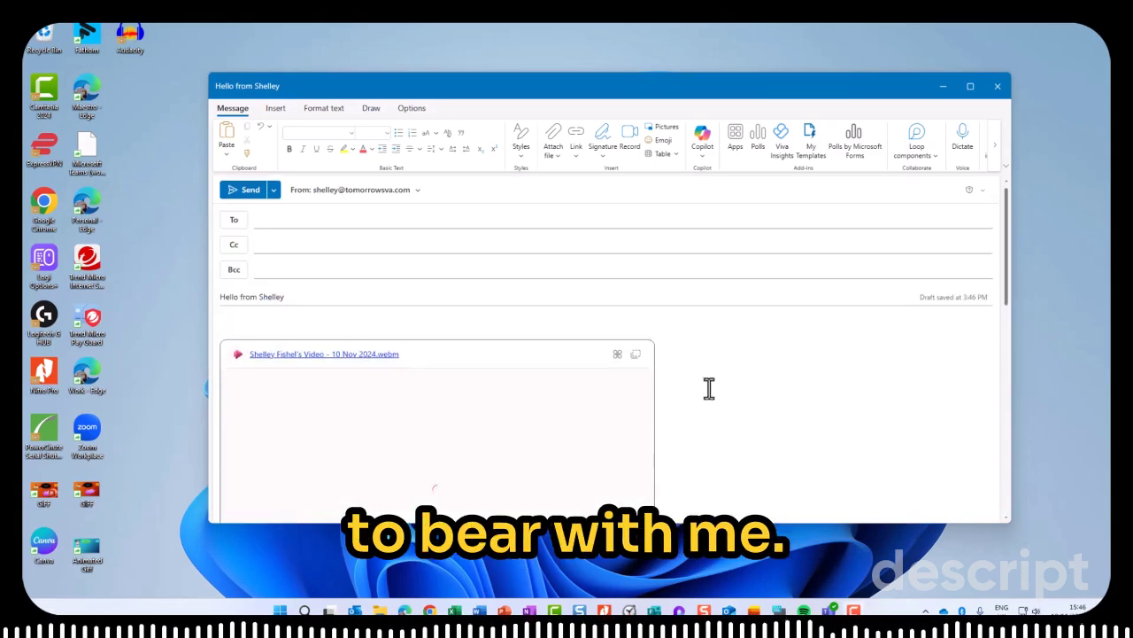
Step: Address the email to the chosen suggested contact and write "Here is a message from me" with a smiley above the video
left_click(294, 221)
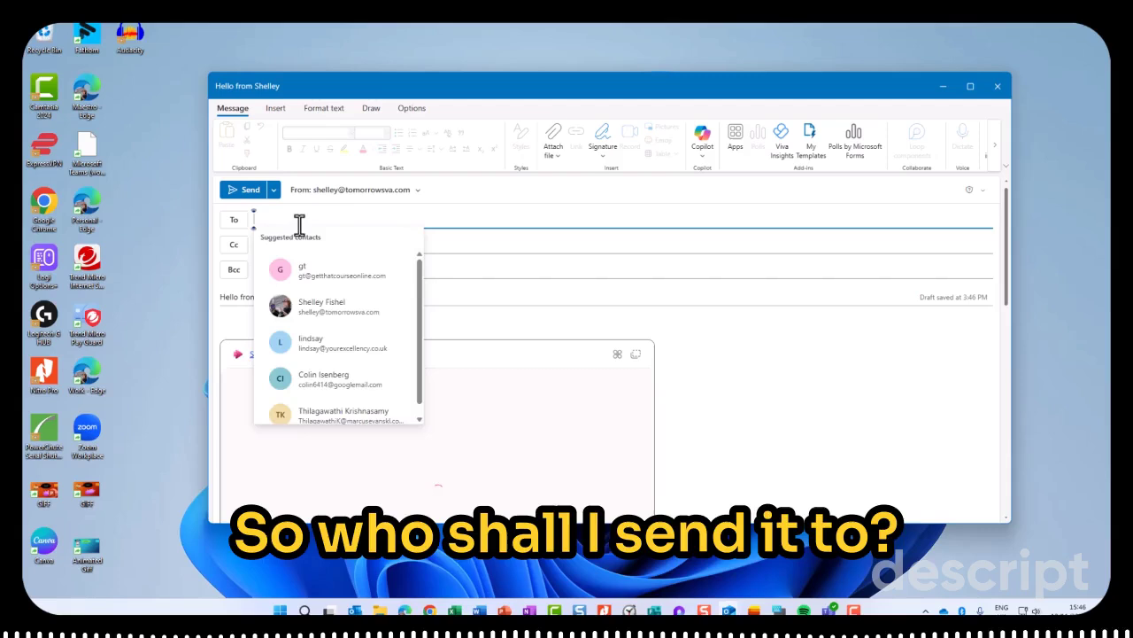
type("Lou")
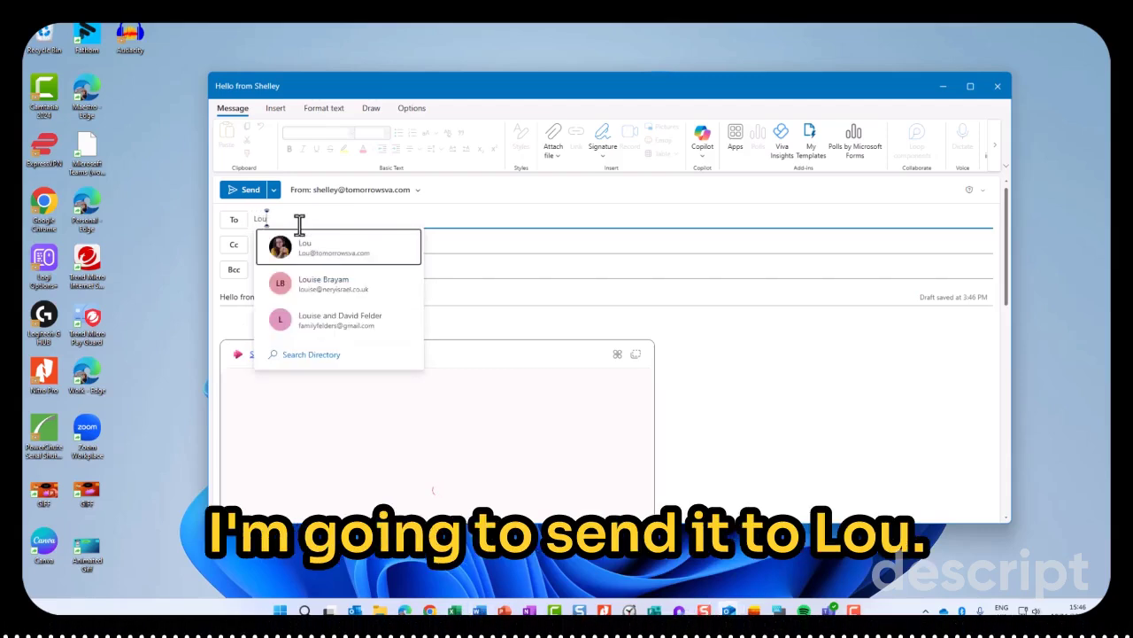
left_click(329, 257)
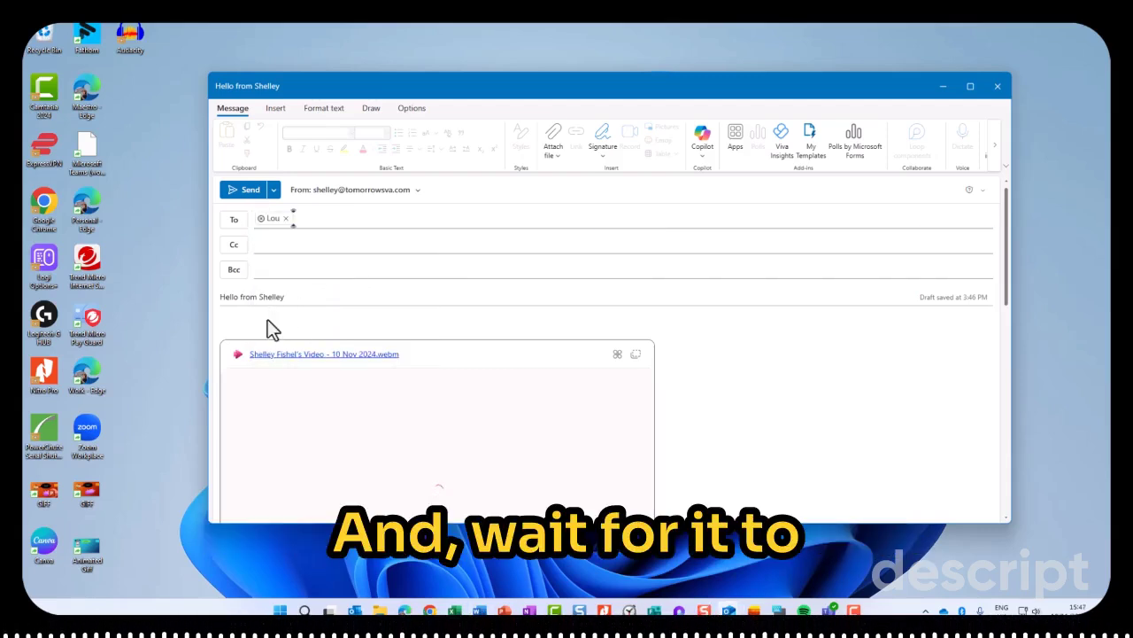
Step: Play the embedded video inside the email to check it, and pause the playback
scroll(759, 381, "down", 5)
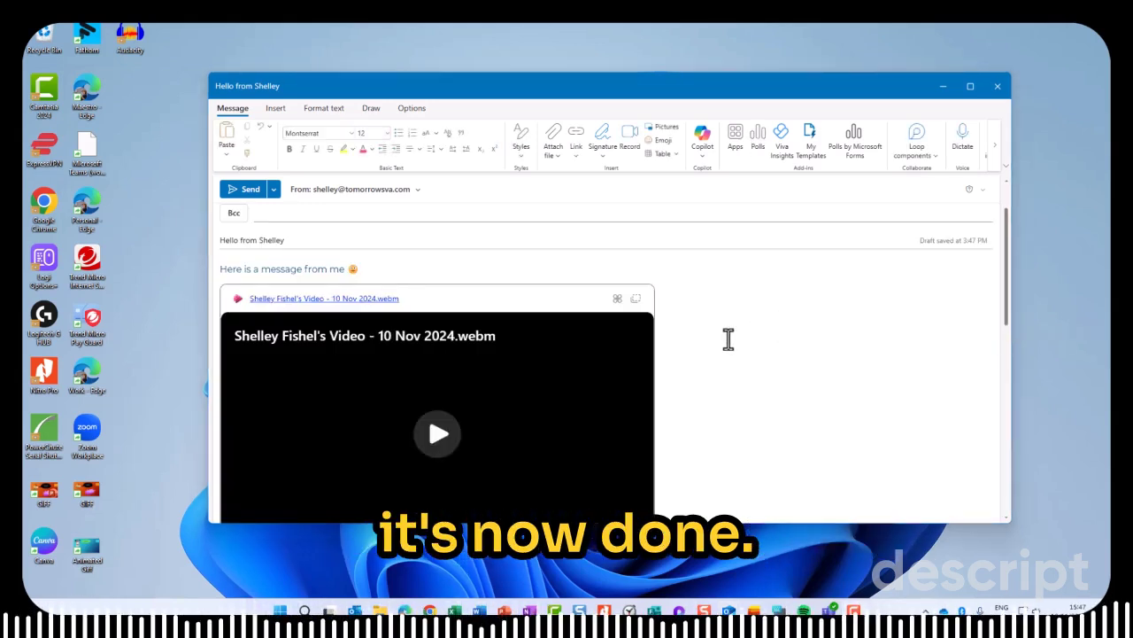
scroll(728, 340, "down", 3)
scroll(728, 339, "up", 2)
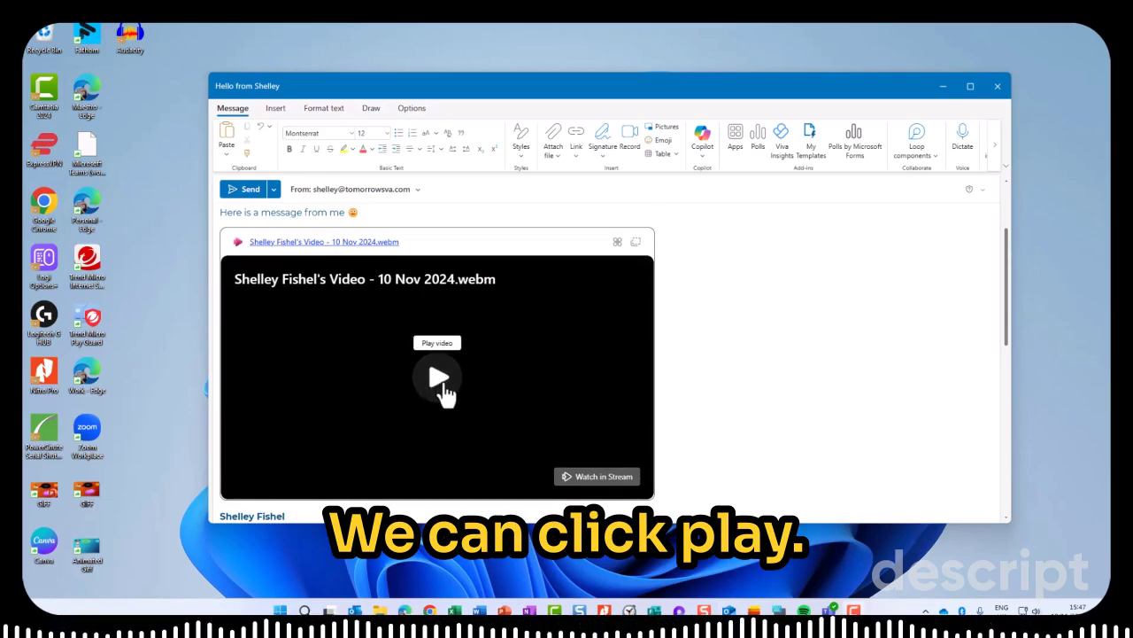
left_click(442, 390)
scroll(808, 398, "down", 3)
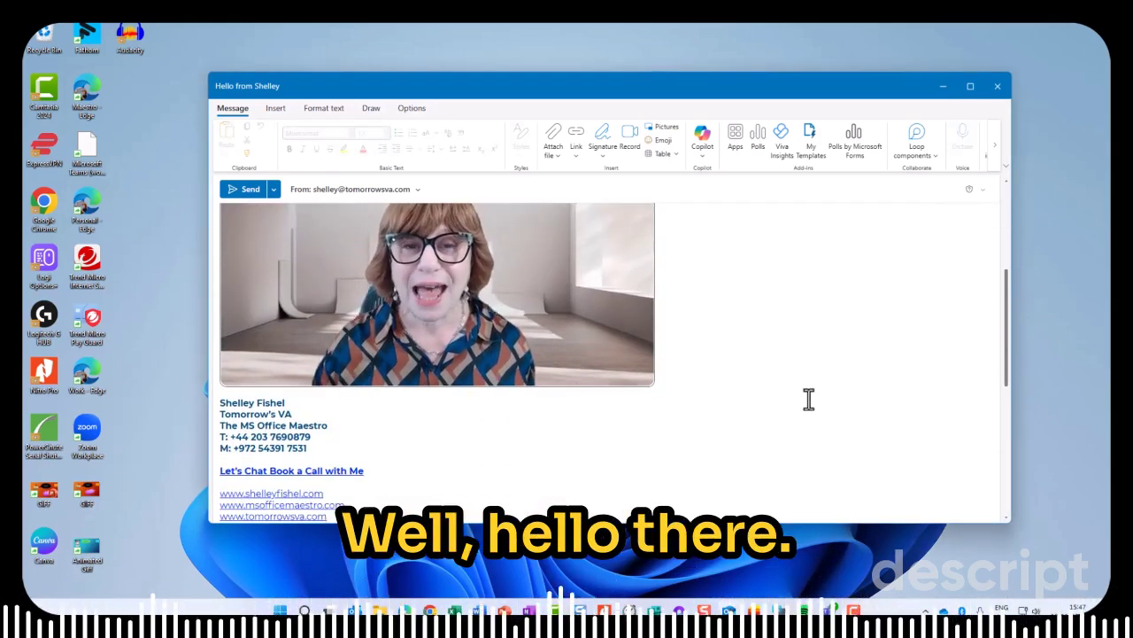
scroll(807, 399, "up", 4)
scroll(808, 399, "down", 3)
mouse_move(409, 395)
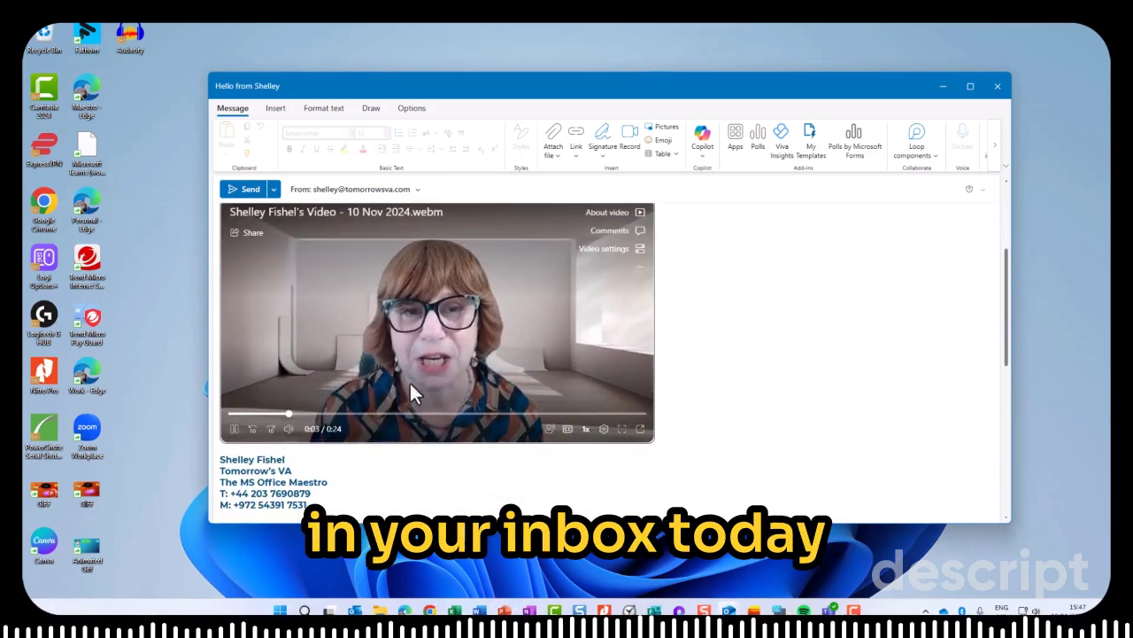
left_click(234, 428)
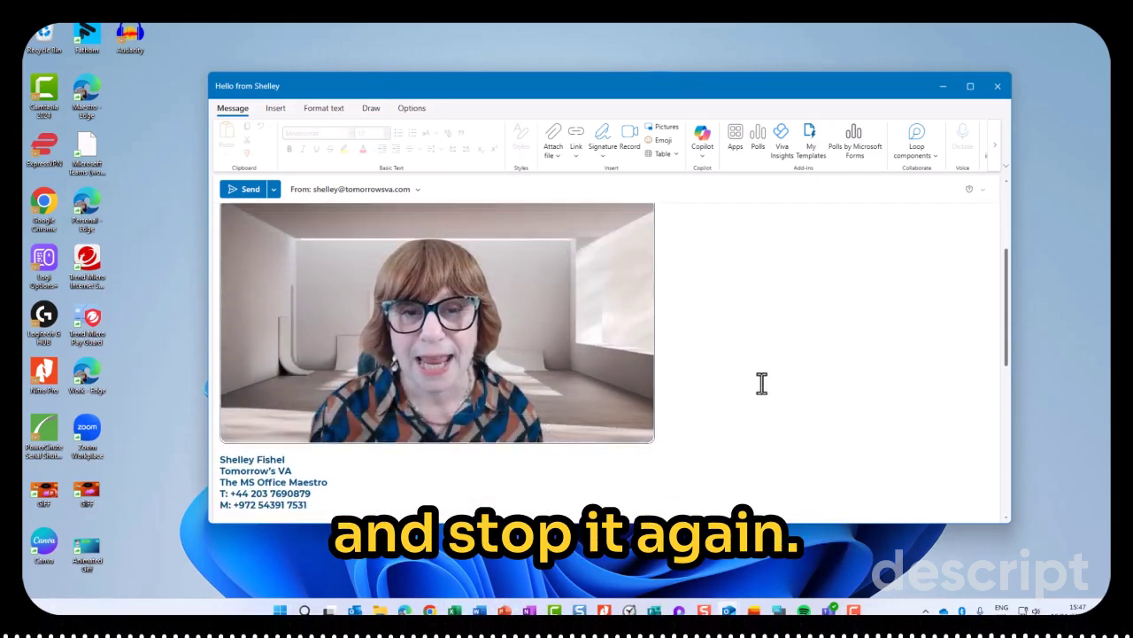
scroll(762, 383, "up", 3)
scroll(762, 383, "down", 5)
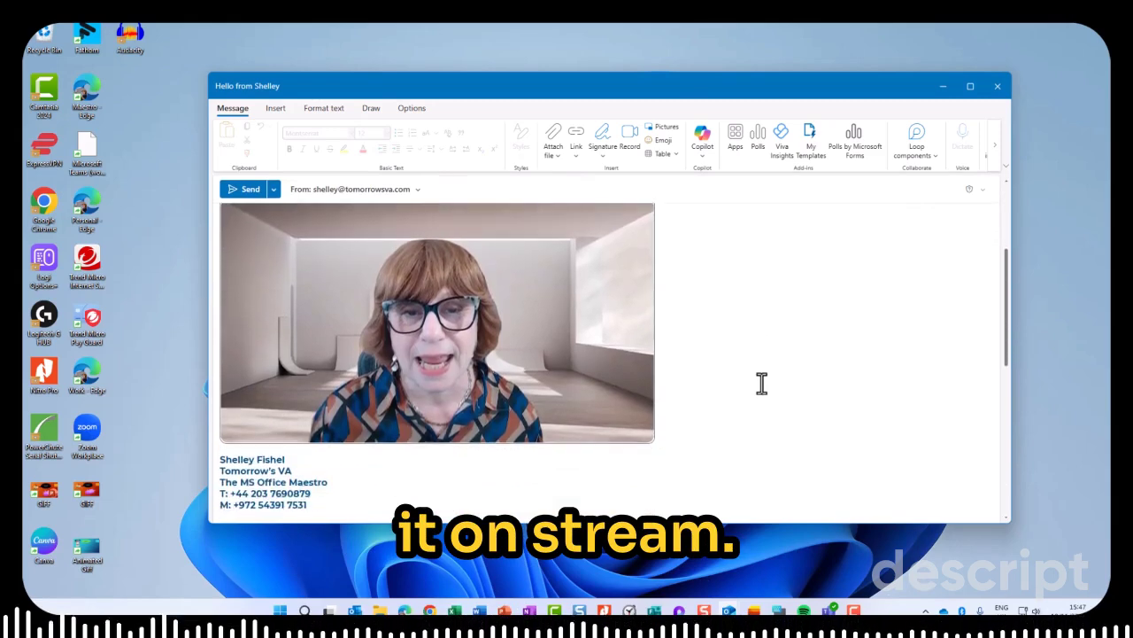
Step: Return to the header of the message to review its recipient and subject, and send the email with the embedded video
scroll(759, 384, "up", 2)
scroll(751, 378, "up", 3)
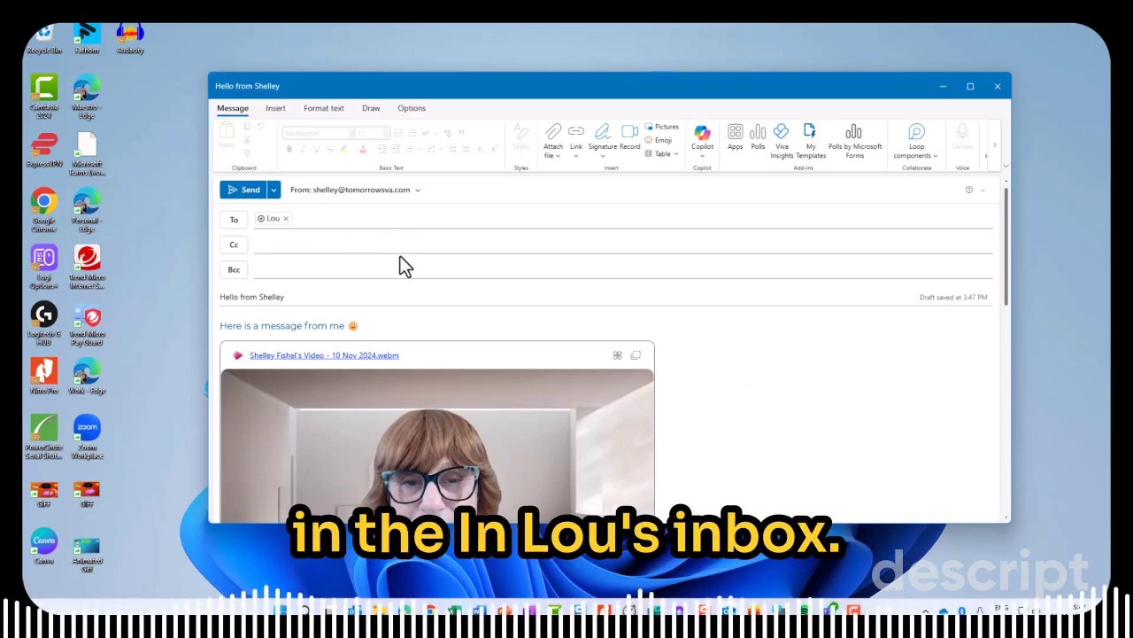
left_click(232, 190)
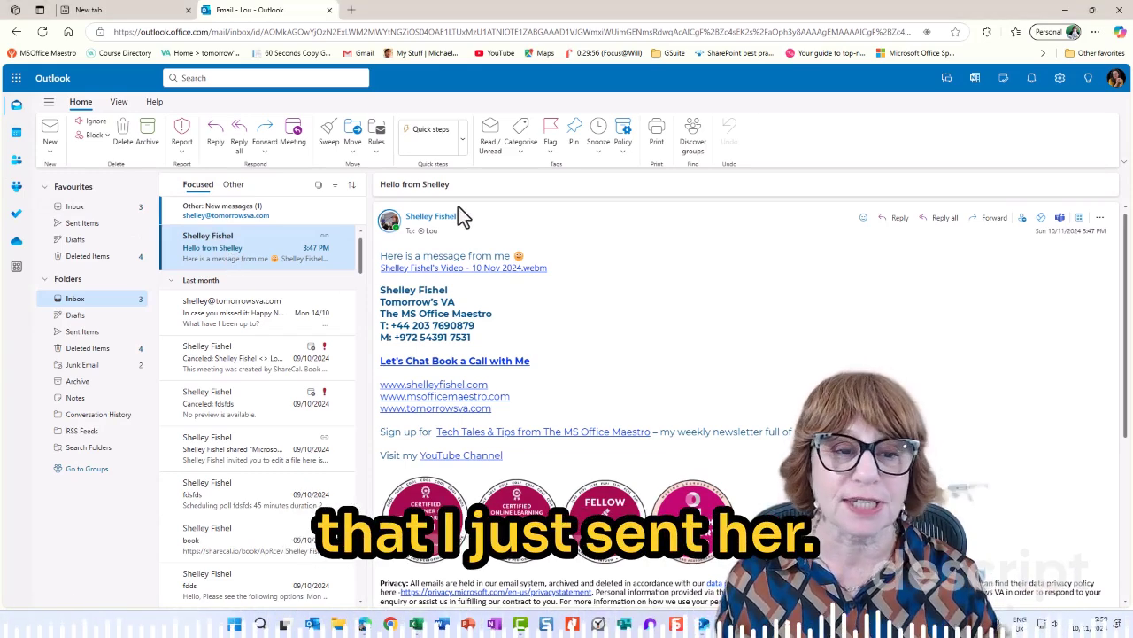
Step: Open the video link from the received email in Outlook on the web, play and pause it in Stream, and close the video page
left_click(500, 269)
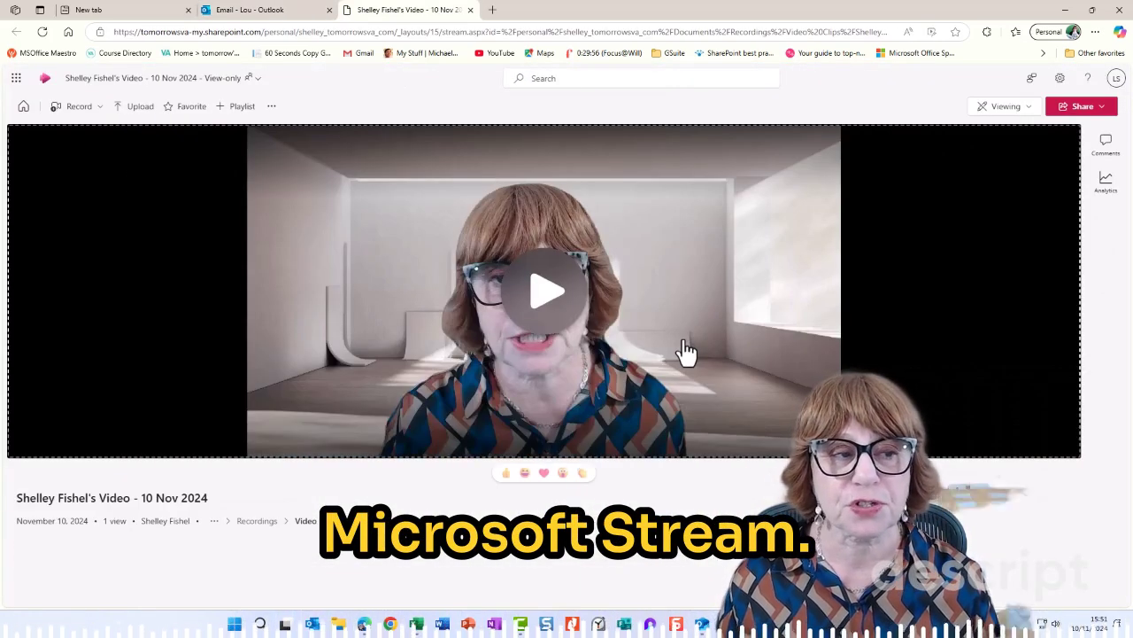
left_click(549, 295)
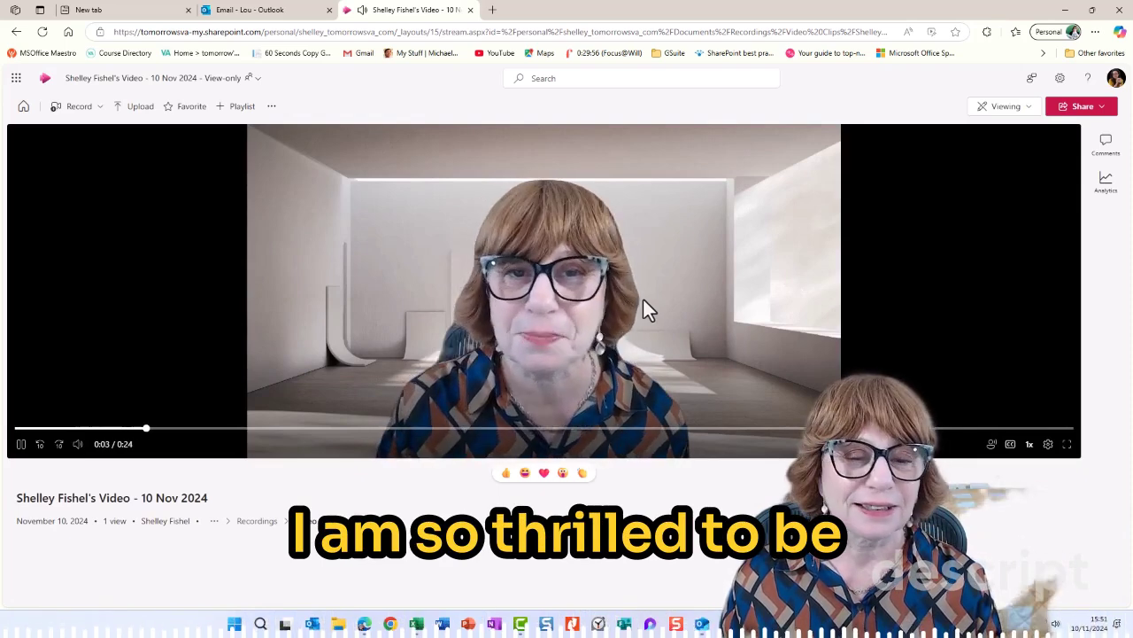
left_click(22, 445)
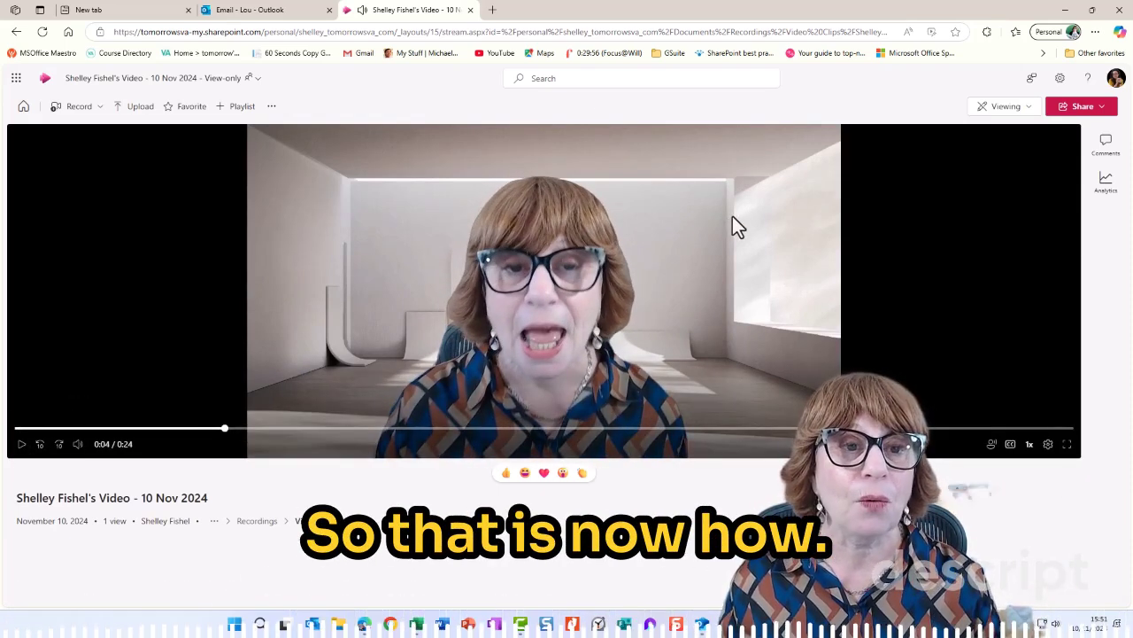
left_click(470, 10)
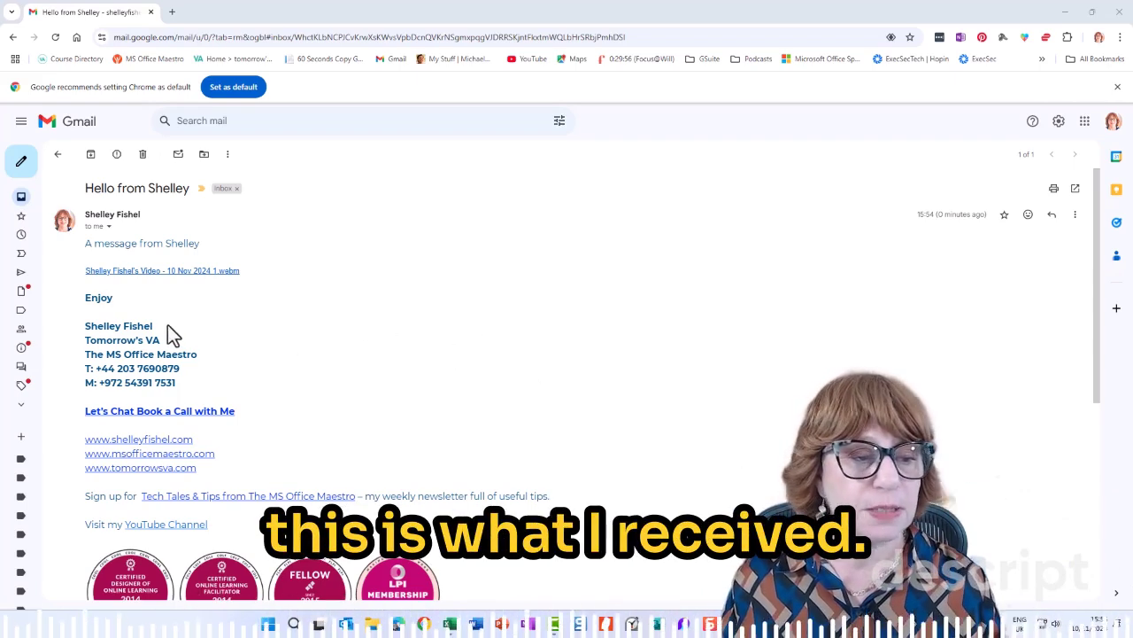
Step: Open the video link from the message received in Gmail and submit the recipient's Gmail address to verify identity
left_click(202, 273)
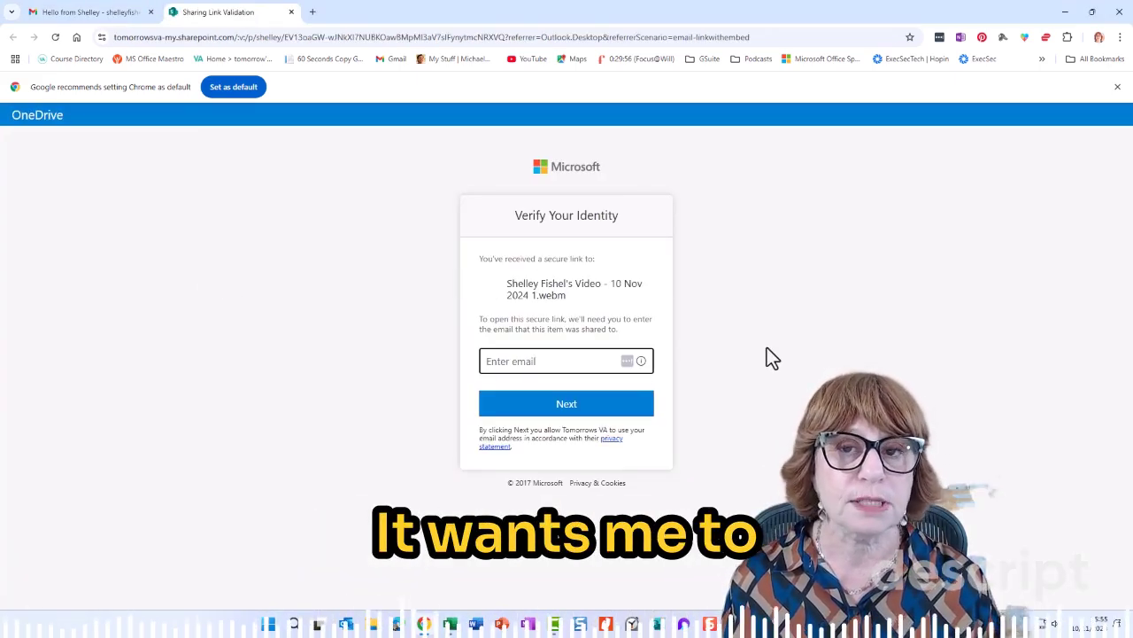
left_click(549, 361)
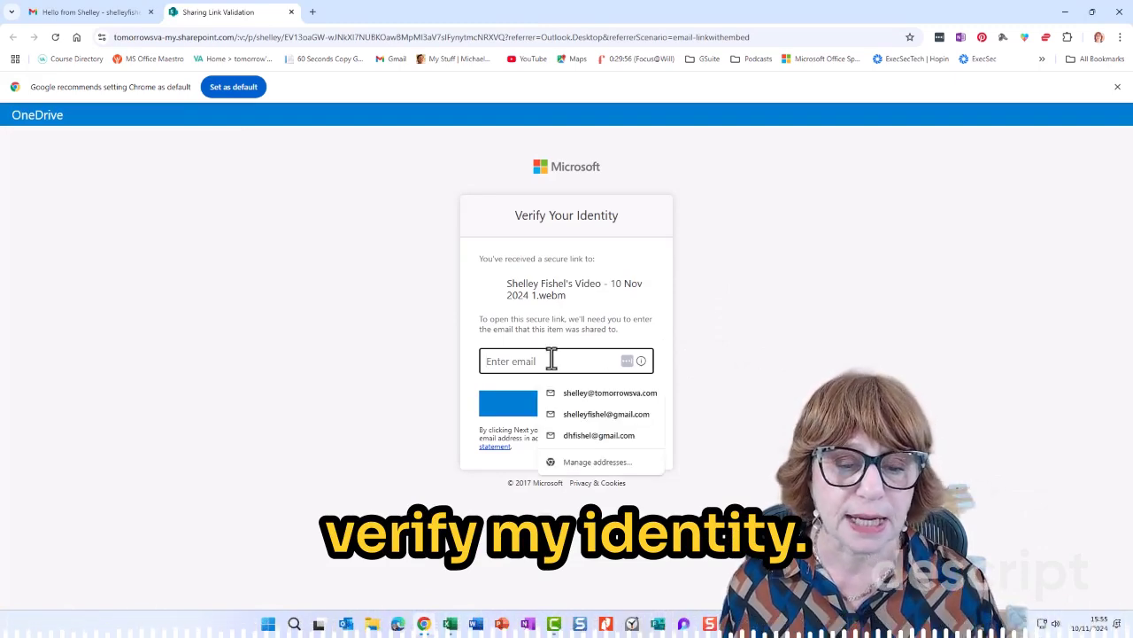
left_click(576, 414)
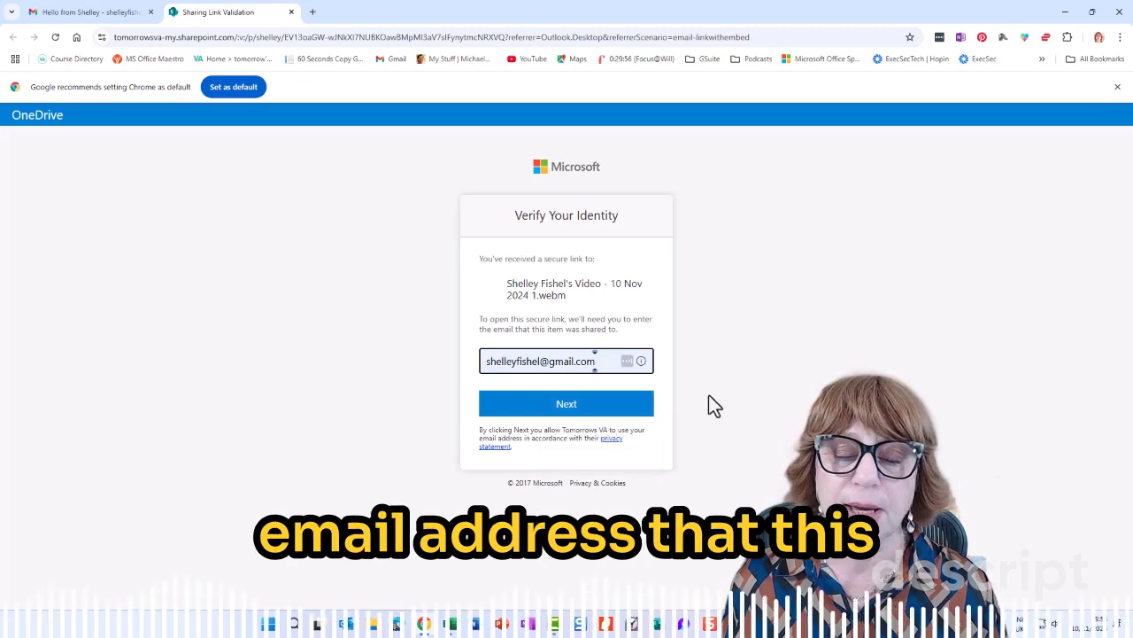
left_click(593, 407)
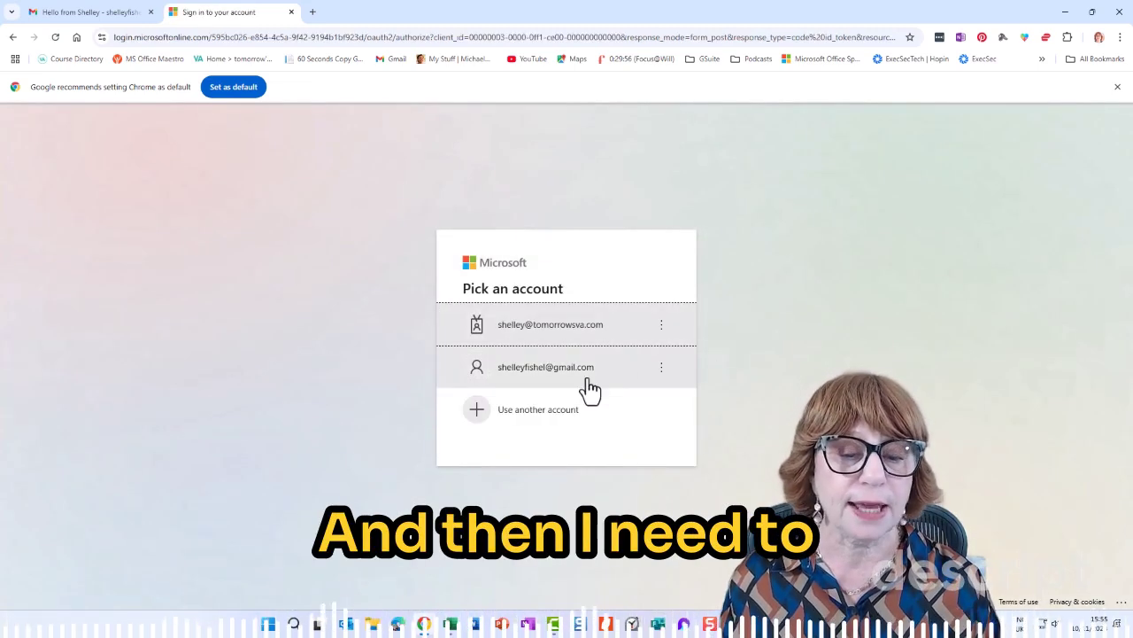
Step: Sign in with the recipient's personal Microsoft account through a phone notification, acknowledge the updated terms, and choose to stay signed in
left_click(583, 385)
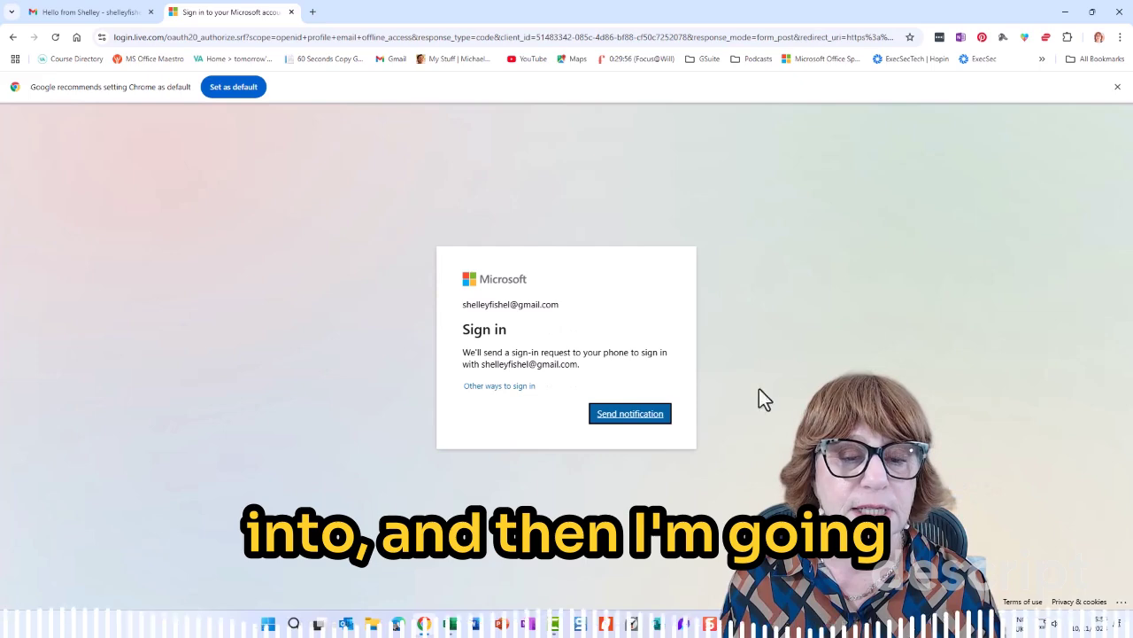
left_click(645, 416)
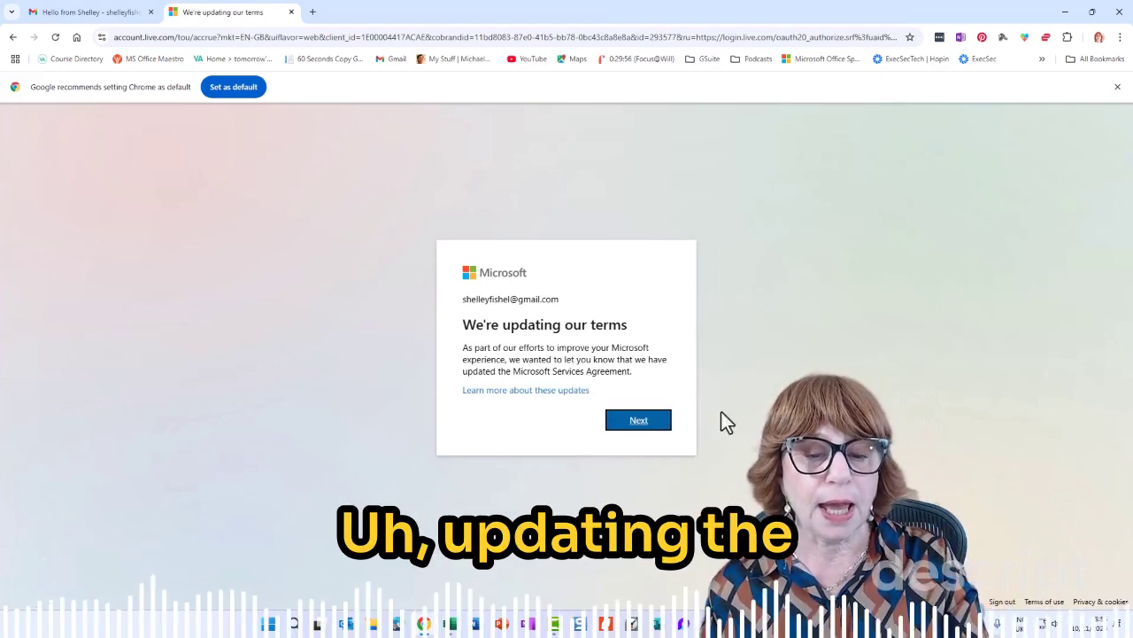
left_click(630, 427)
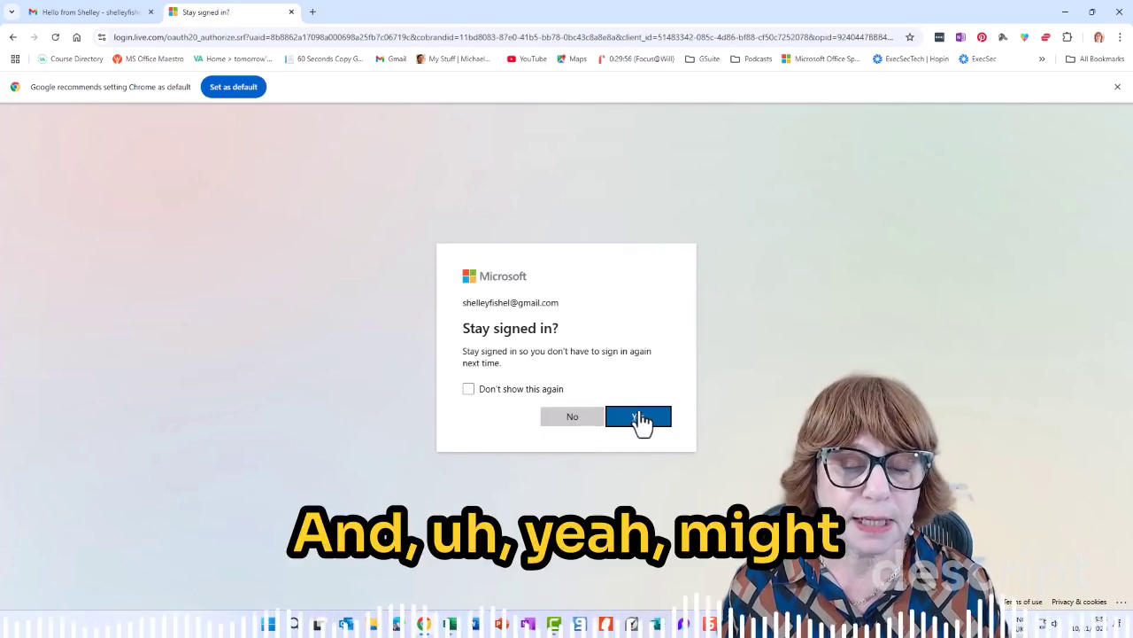
left_click(639, 416)
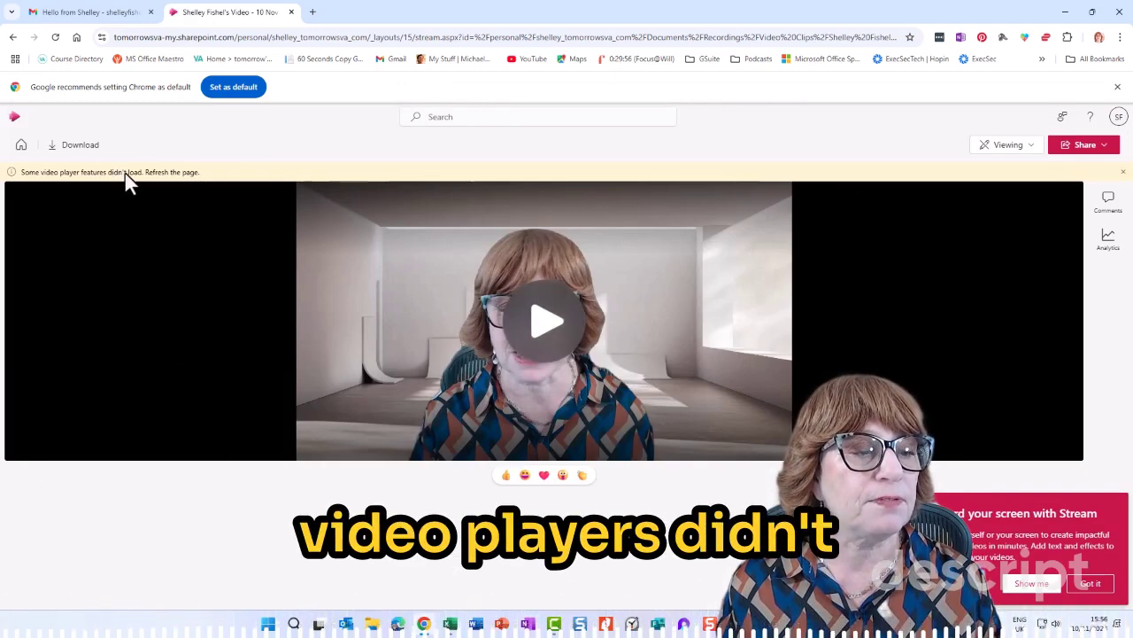
Step: Reload the Stream page and play the shared video as the external recipient, pausing it partway through
left_click(56, 40)
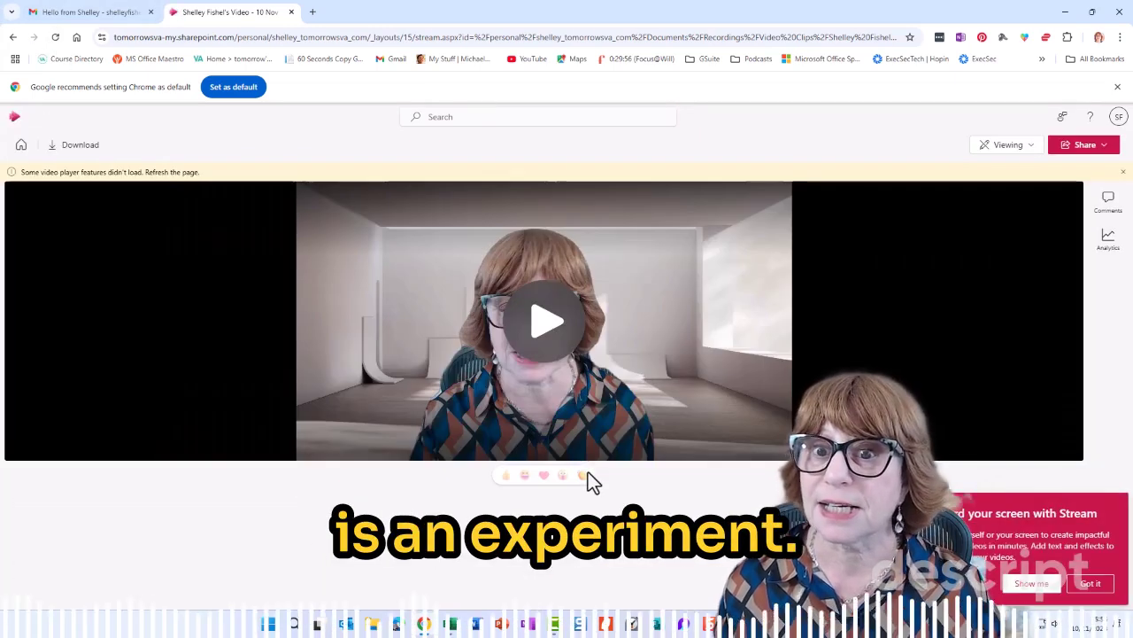
left_click(556, 334)
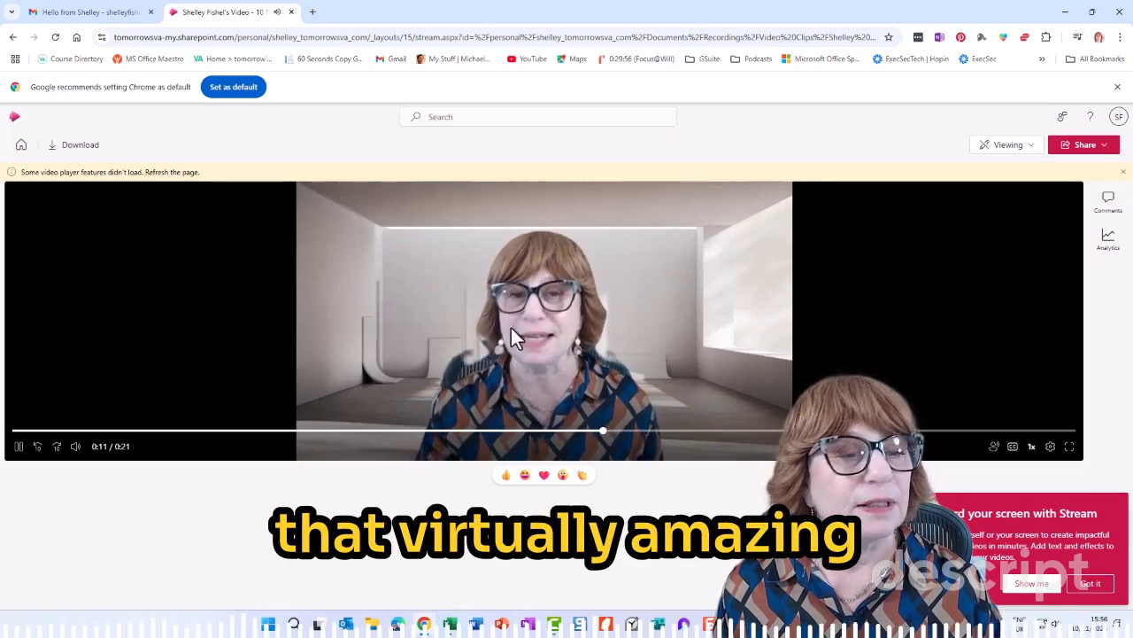
left_click(379, 342)
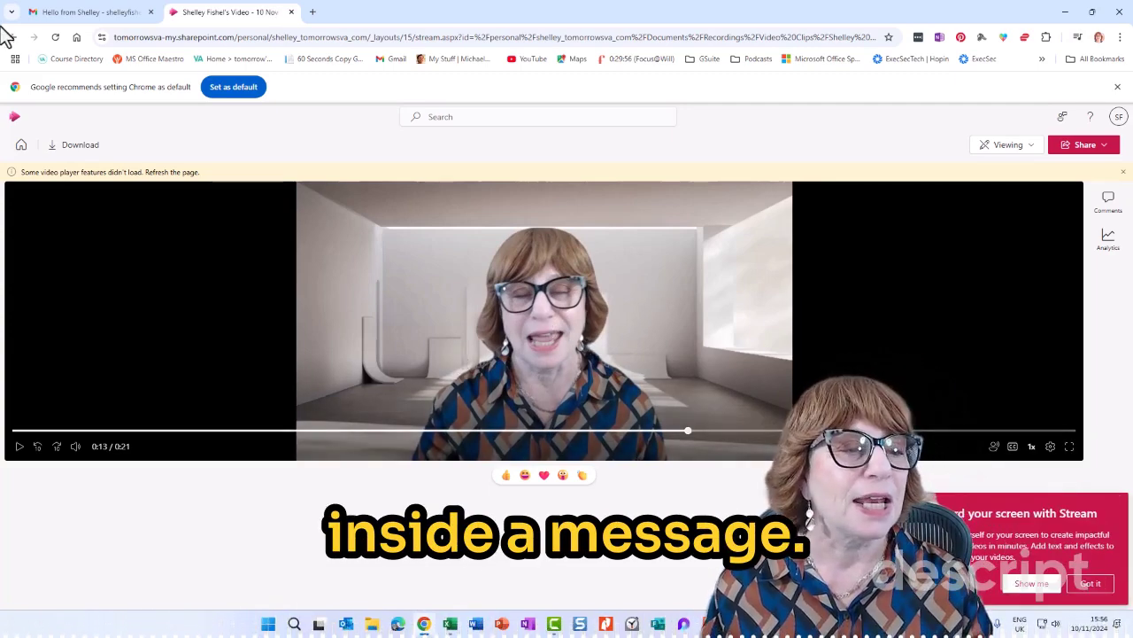
Step: Review the download option for the shared video and cancel without downloading
left_click(78, 152)
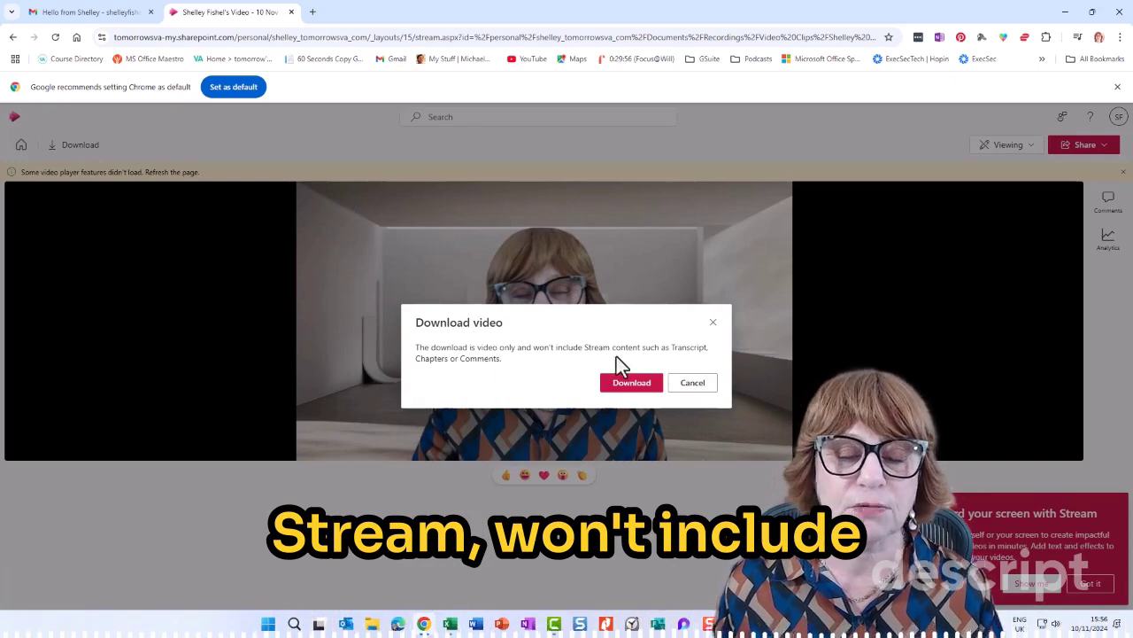
left_click(690, 388)
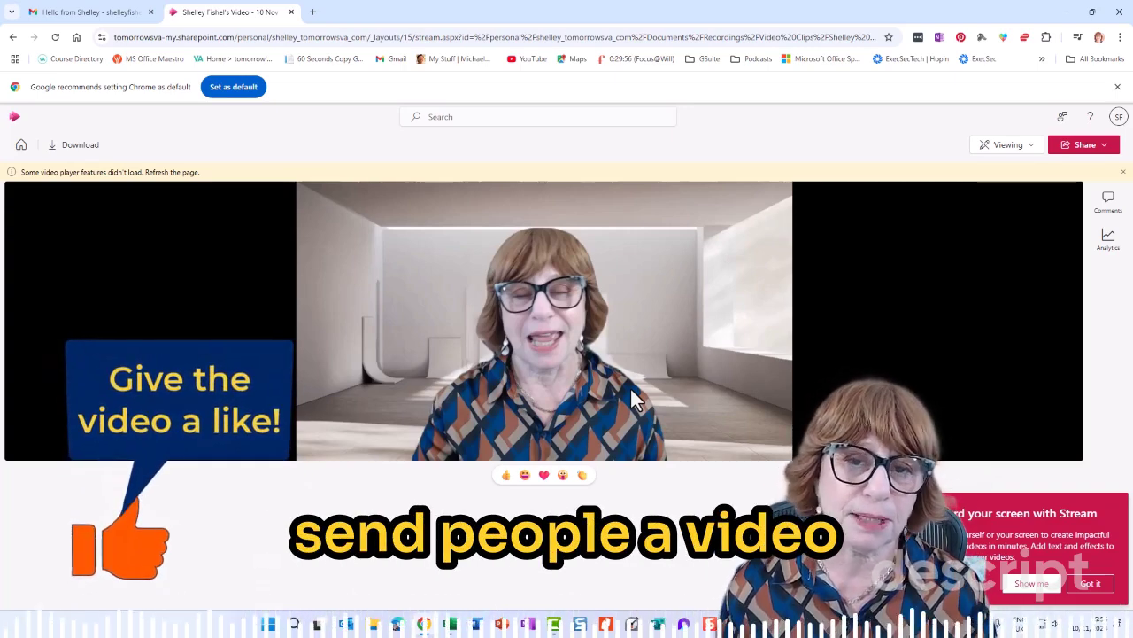
mouse_move(641, 444)
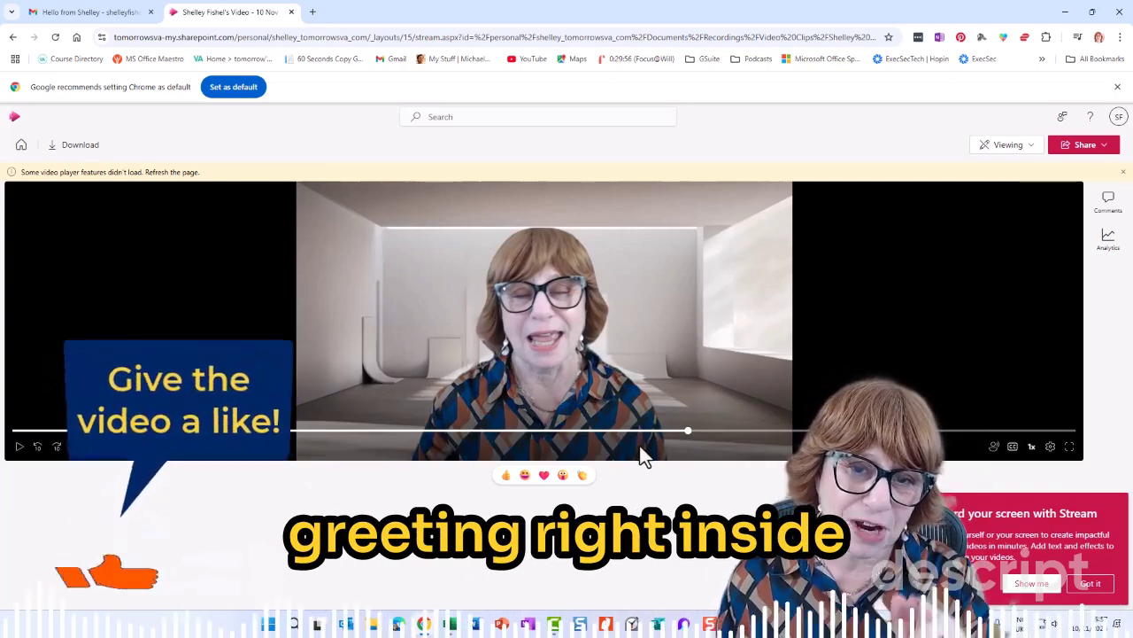